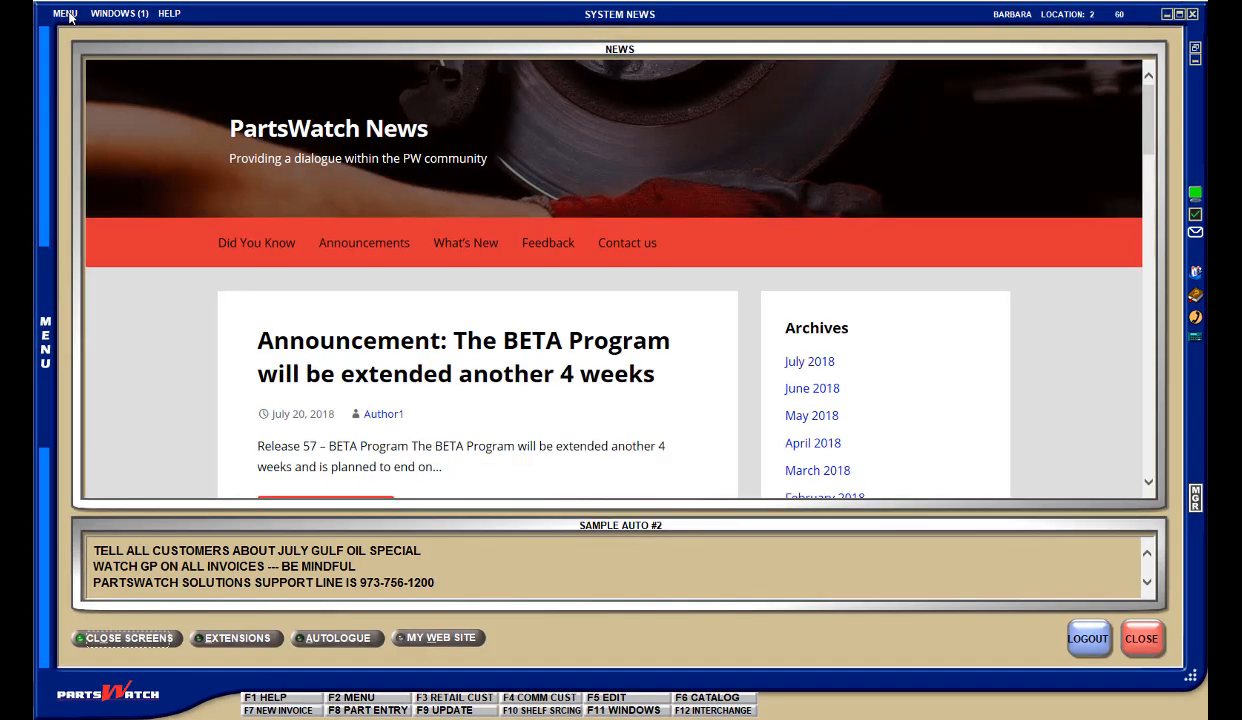
# Step: Open the system-level Employee Setup and load the employee's record by entering the employee name
pyautogui.click(68, 14)
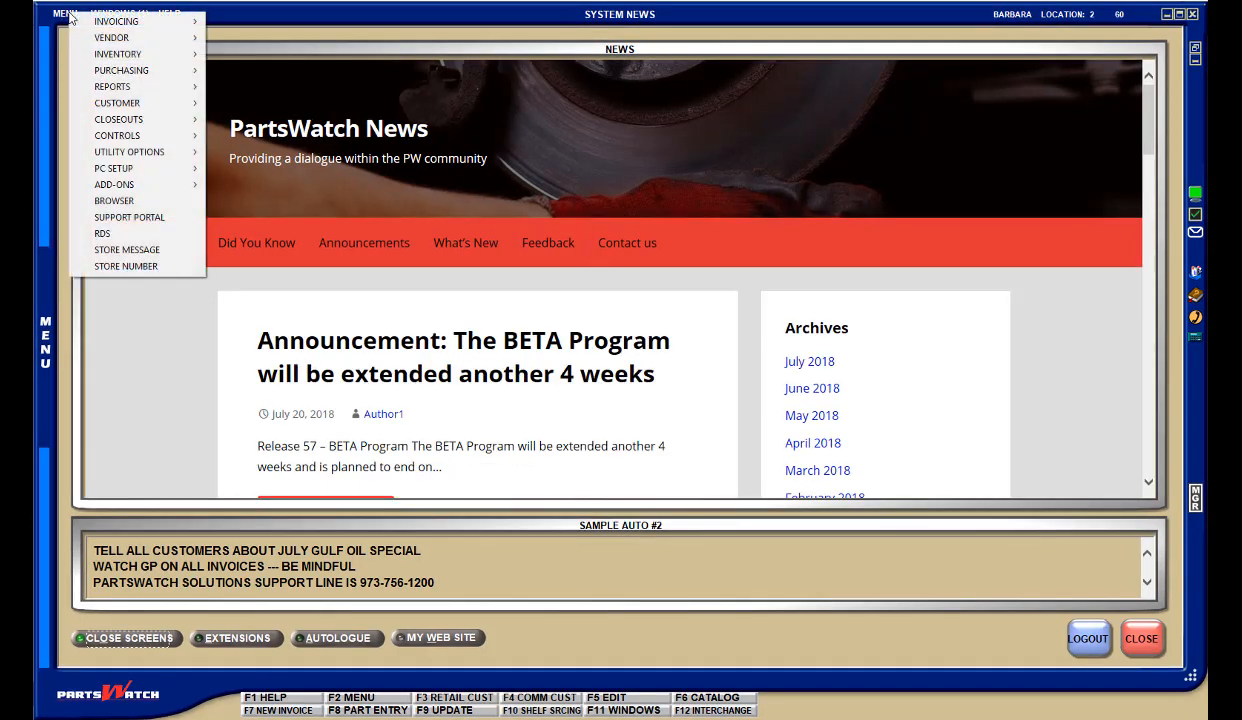
pyautogui.moveTo(138, 144)
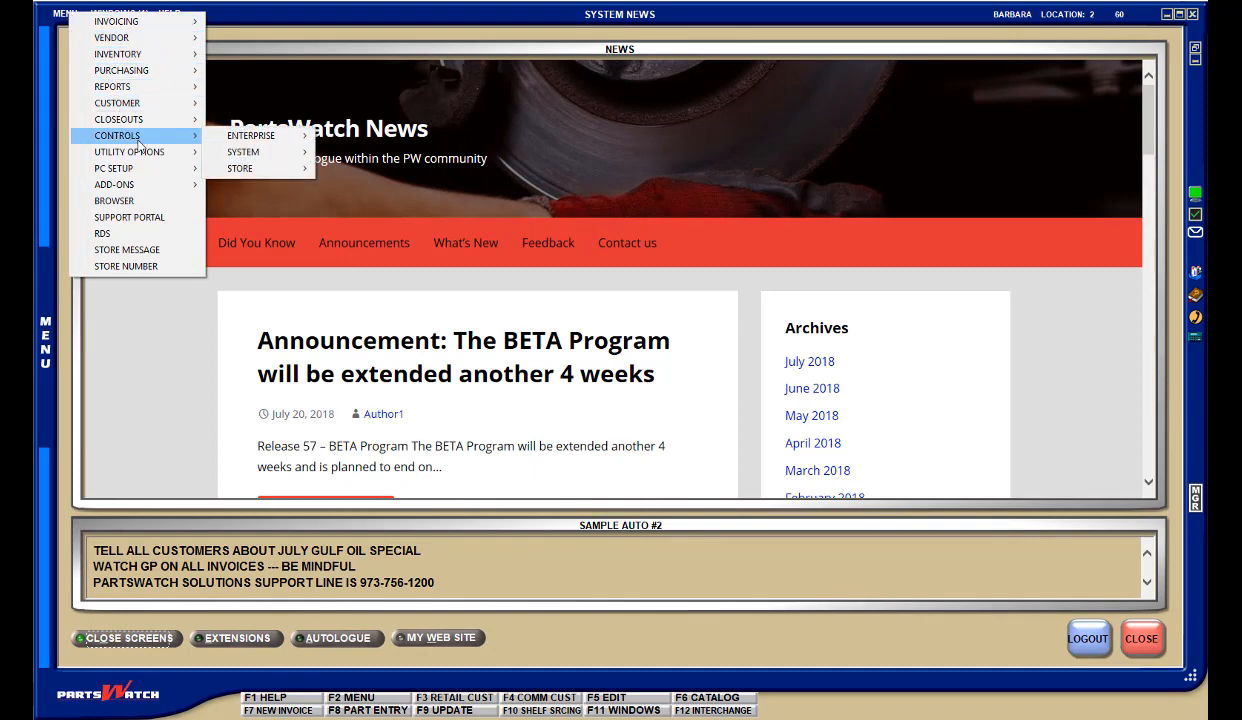
pyautogui.moveTo(248, 152)
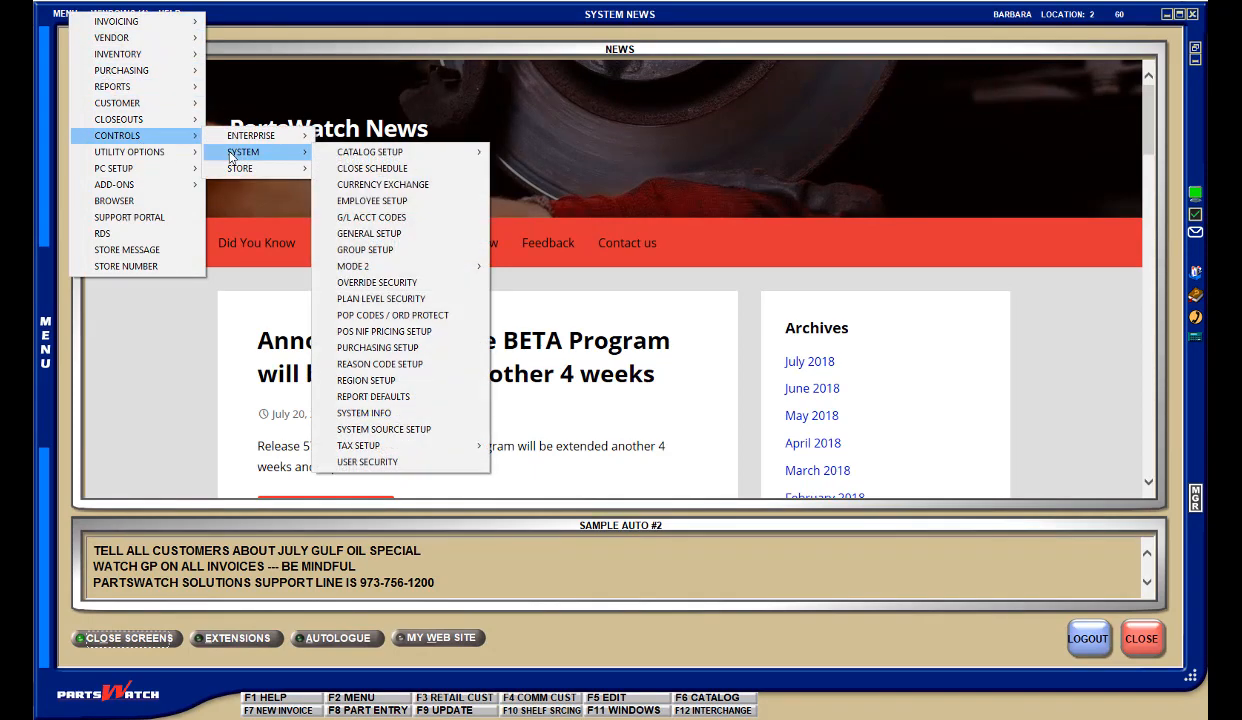
pyautogui.click(352, 205)
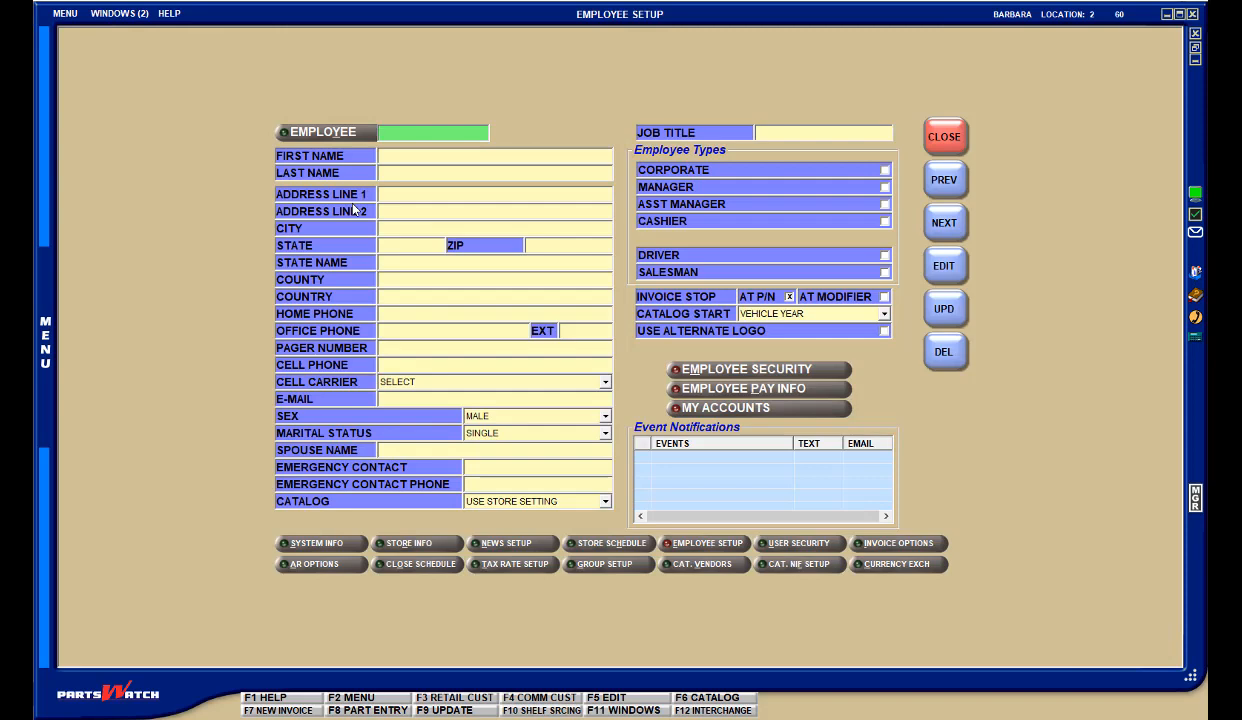
pyautogui.write('BARBARA')
pyautogui.press('Return')
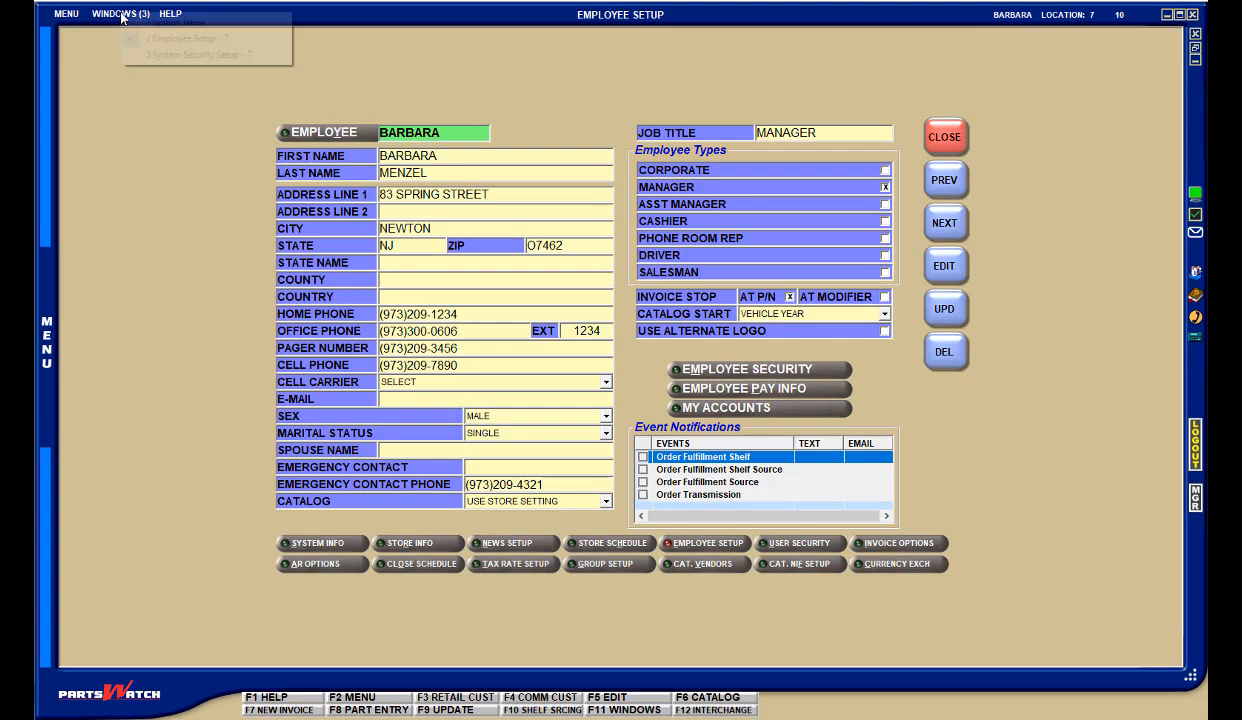
# Step: In the COUNTERPERSON security plan, view the My Accounts button restriction for the Employee Setup task under the system controls
pyautogui.click(120, 13)
pyautogui.click(155, 56)
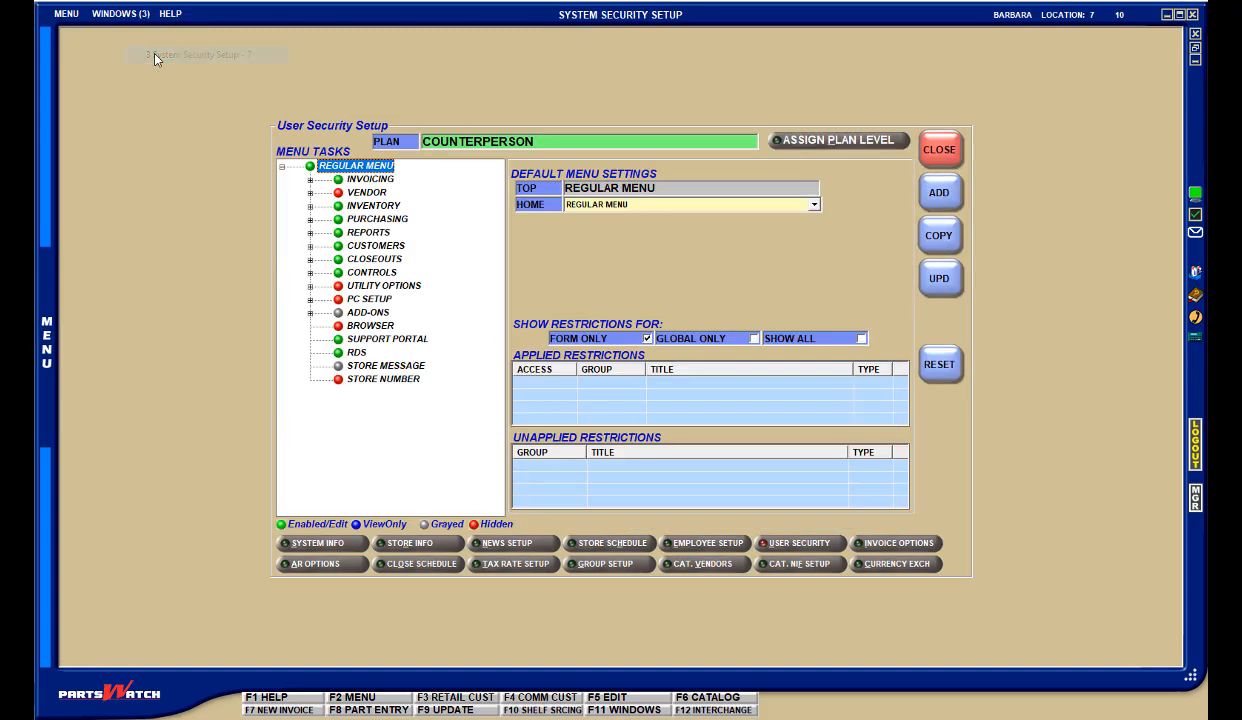
pyautogui.click(310, 272)
pyautogui.click(338, 299)
pyautogui.click(448, 275)
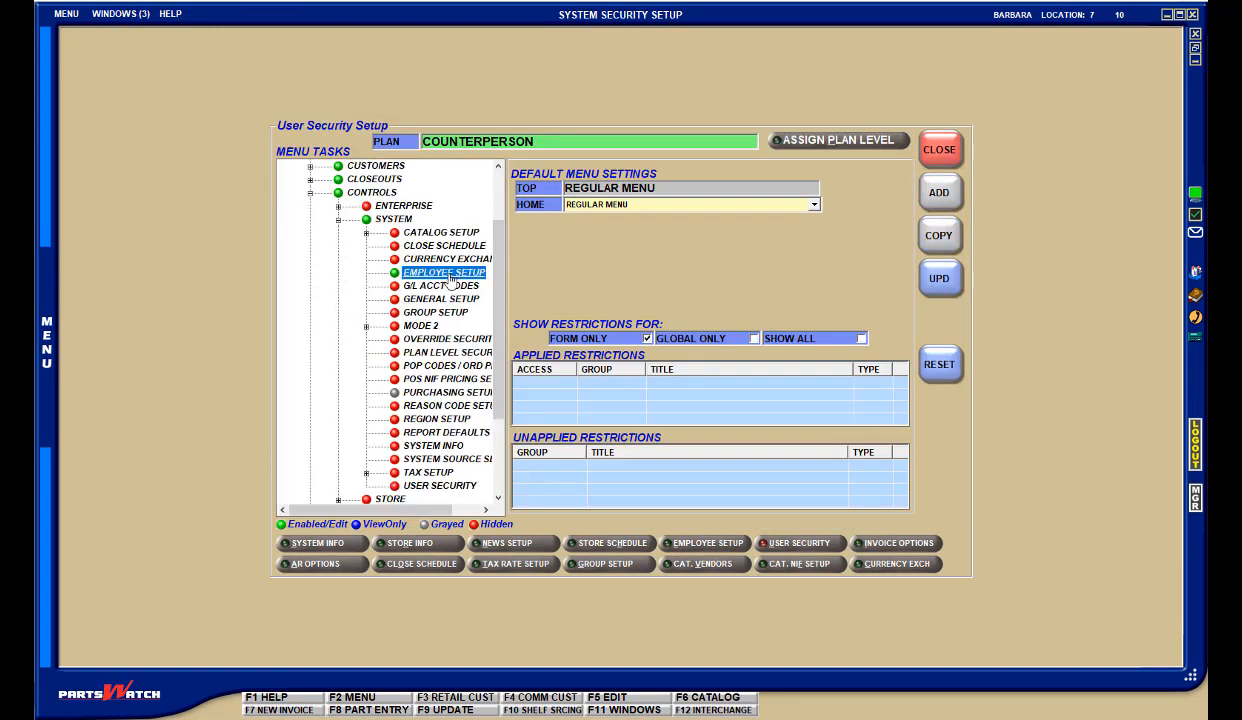
pyautogui.click(648, 466)
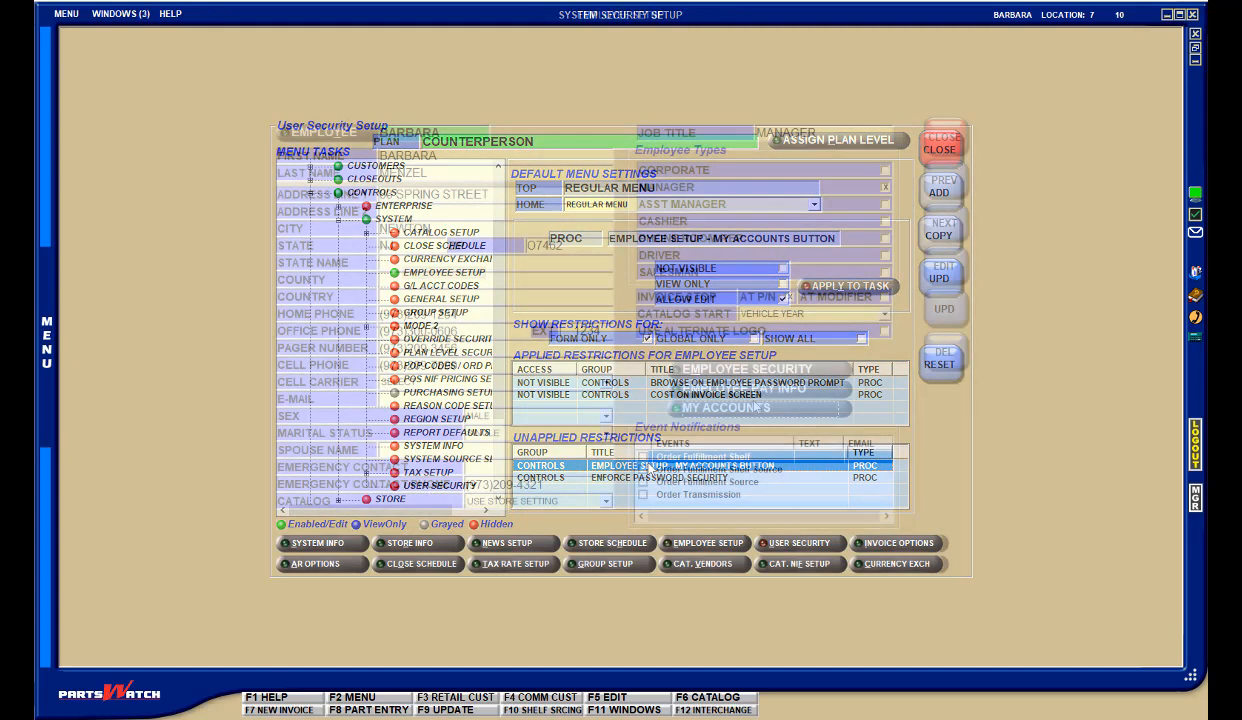
# Step: Open the employee's My Accounts list, search all customers with the % wildcard, and add one found customer account
pyautogui.click(754, 408)
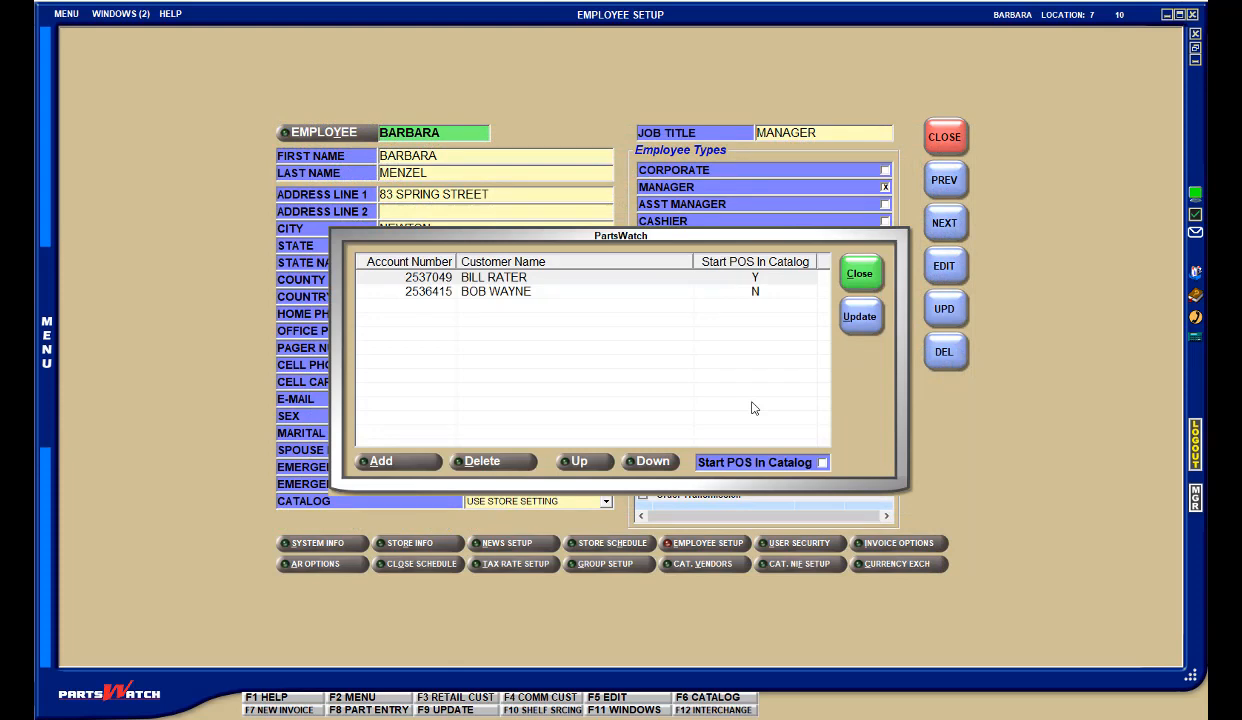
pyautogui.click(390, 461)
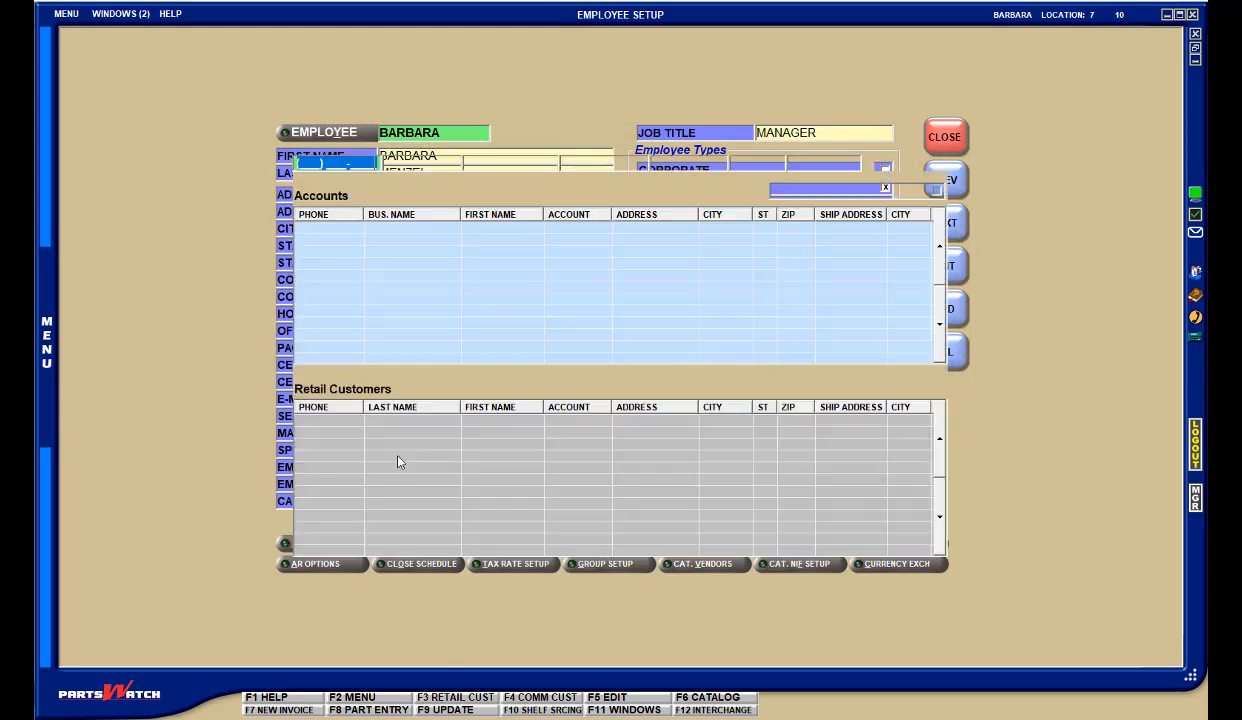
pyautogui.write('%')
pyautogui.press('Return')
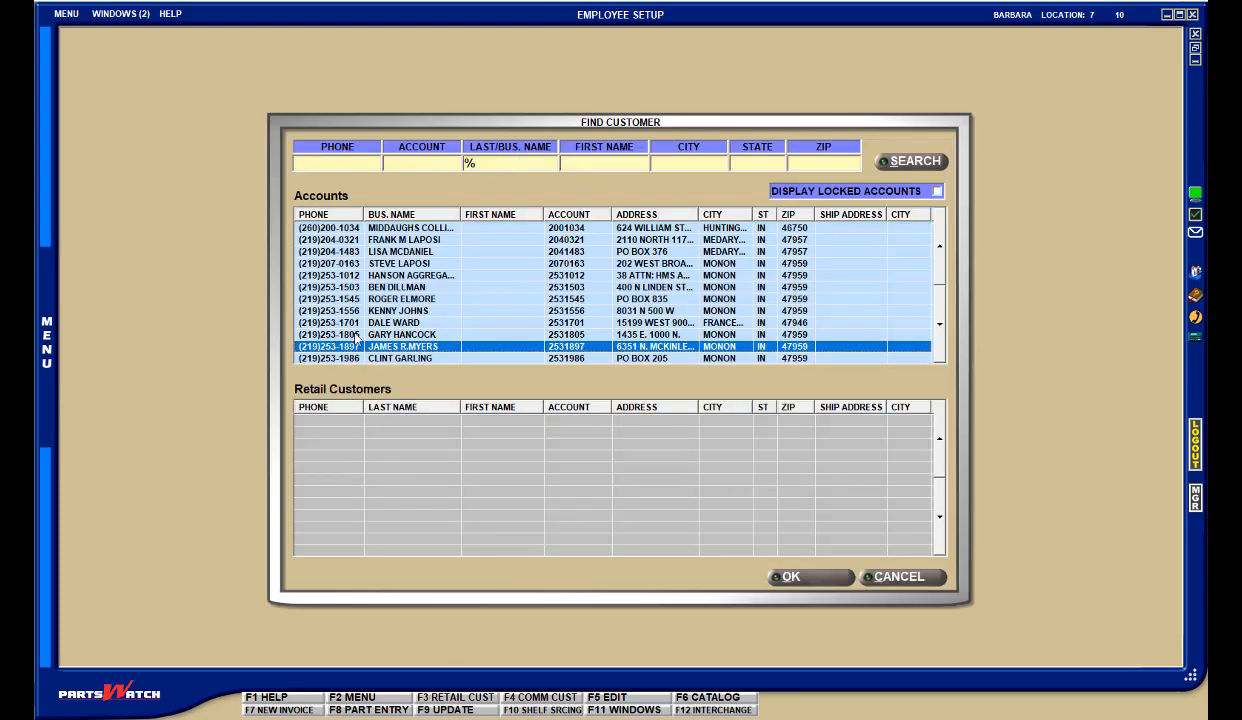
pyautogui.doubleClick(383, 322)
# Step: Move the added account up the list and back to the end, and enable Start POS In Catalog for it
pyautogui.click(587, 463)
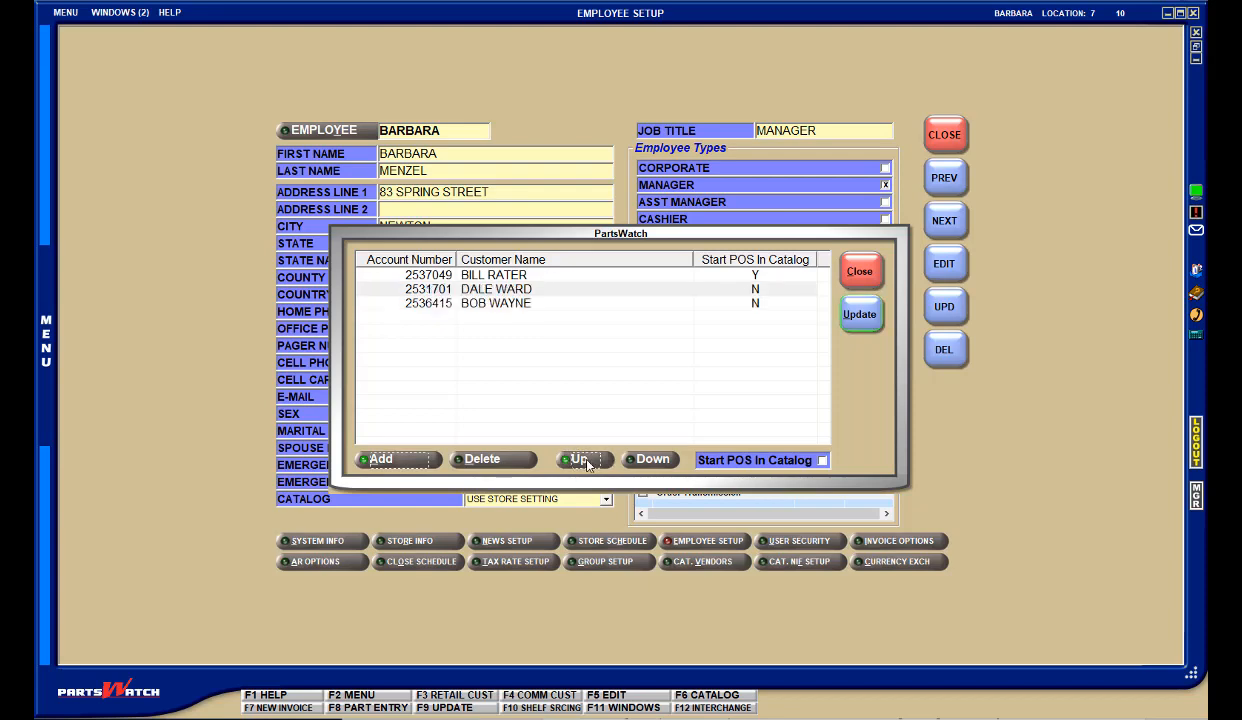
pyautogui.click(587, 463)
pyautogui.click(650, 460)
pyautogui.click(650, 460)
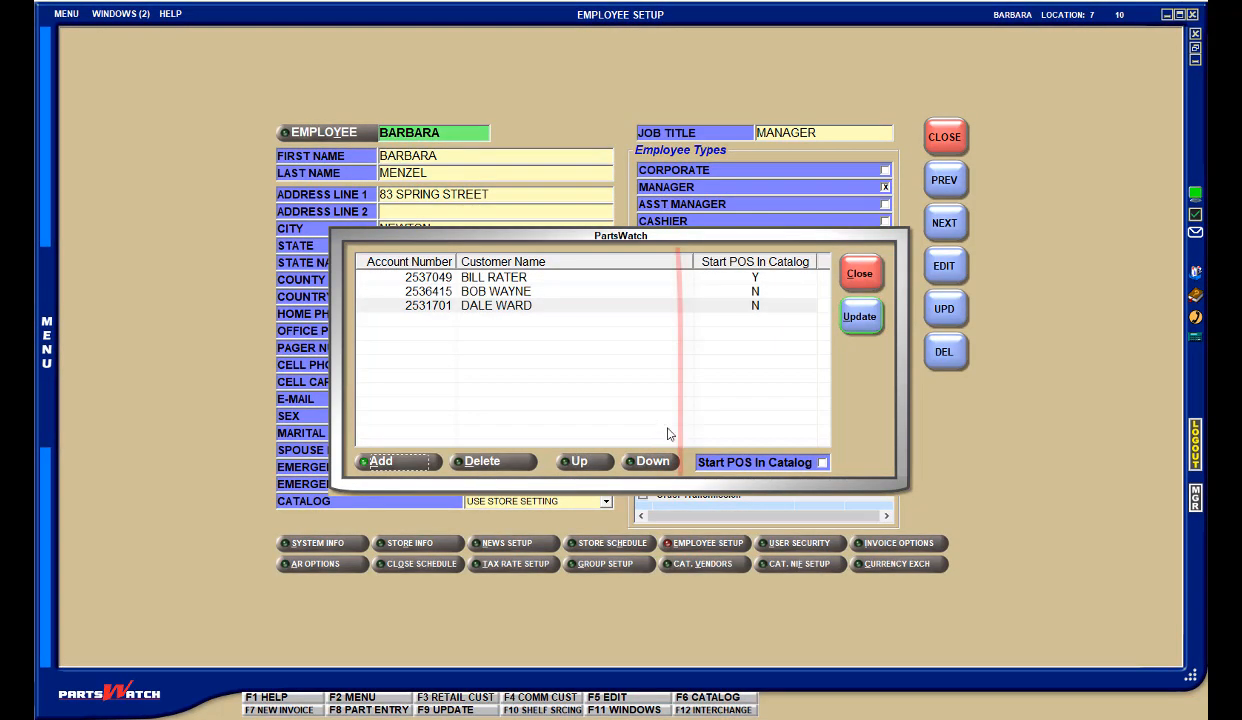
pyautogui.click(823, 463)
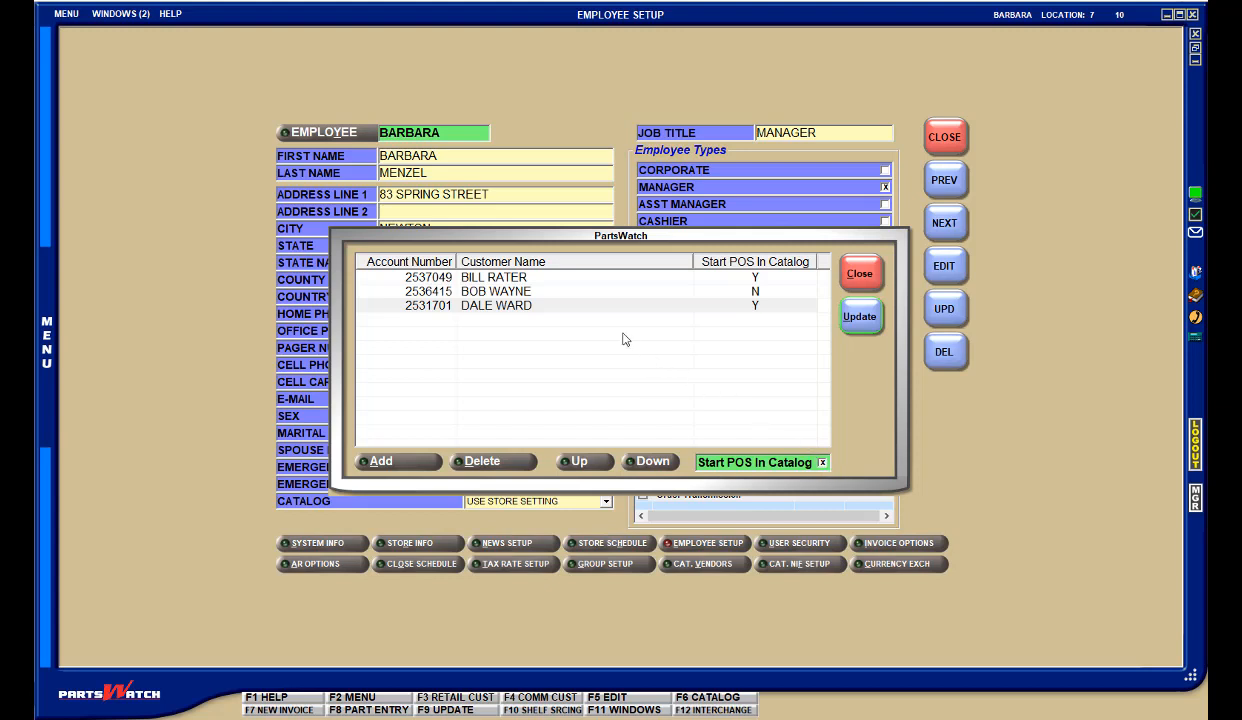
# Step: Delete the last account from the employee's My Accounts list and confirm the deletion
pyautogui.click(557, 305)
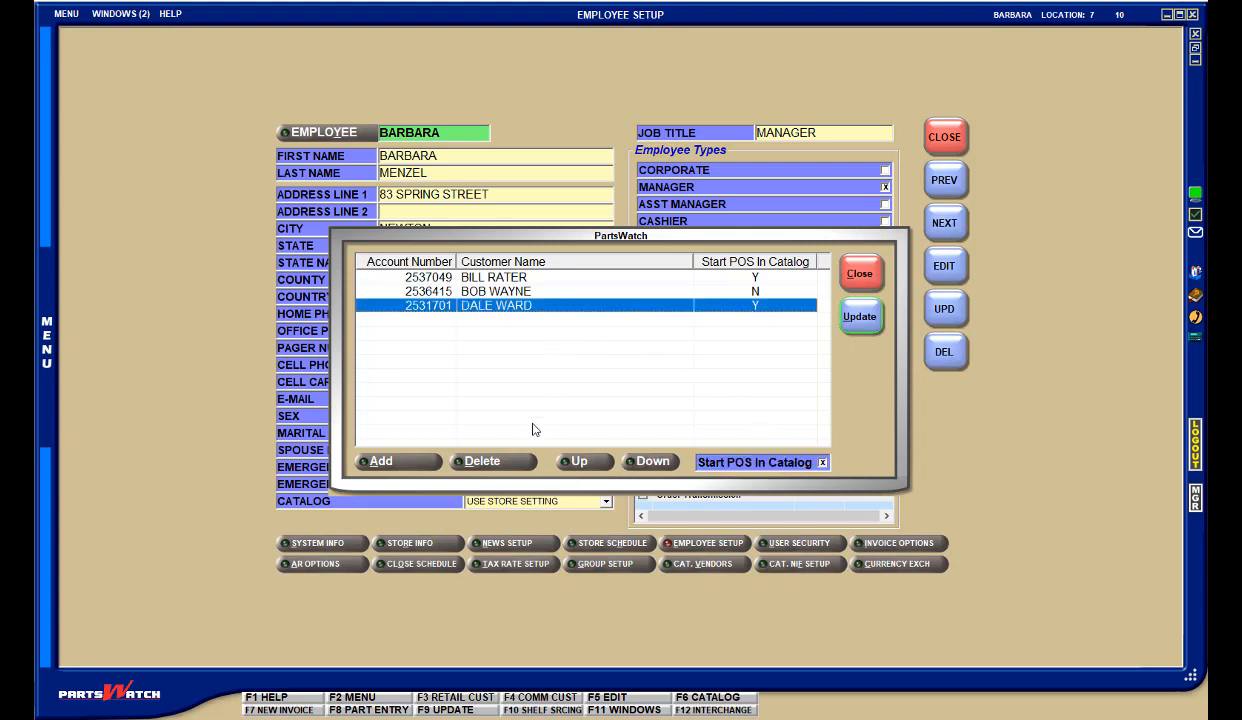
pyautogui.click(518, 463)
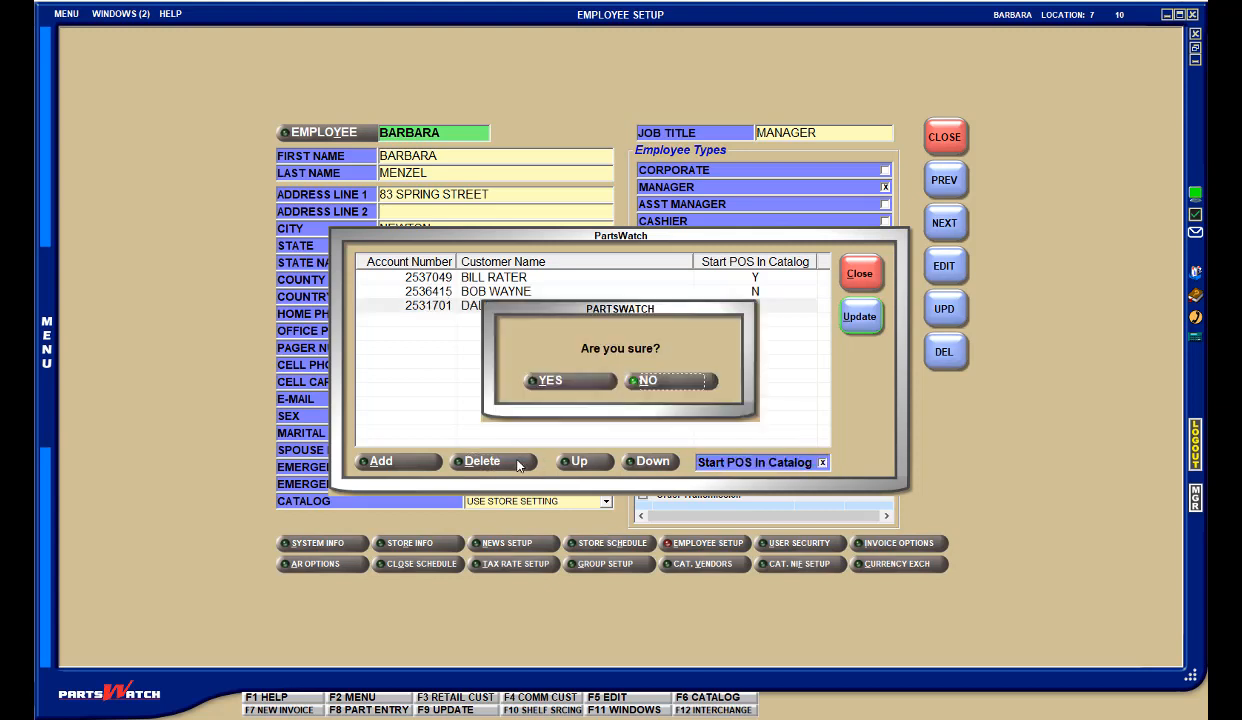
pyautogui.click(579, 385)
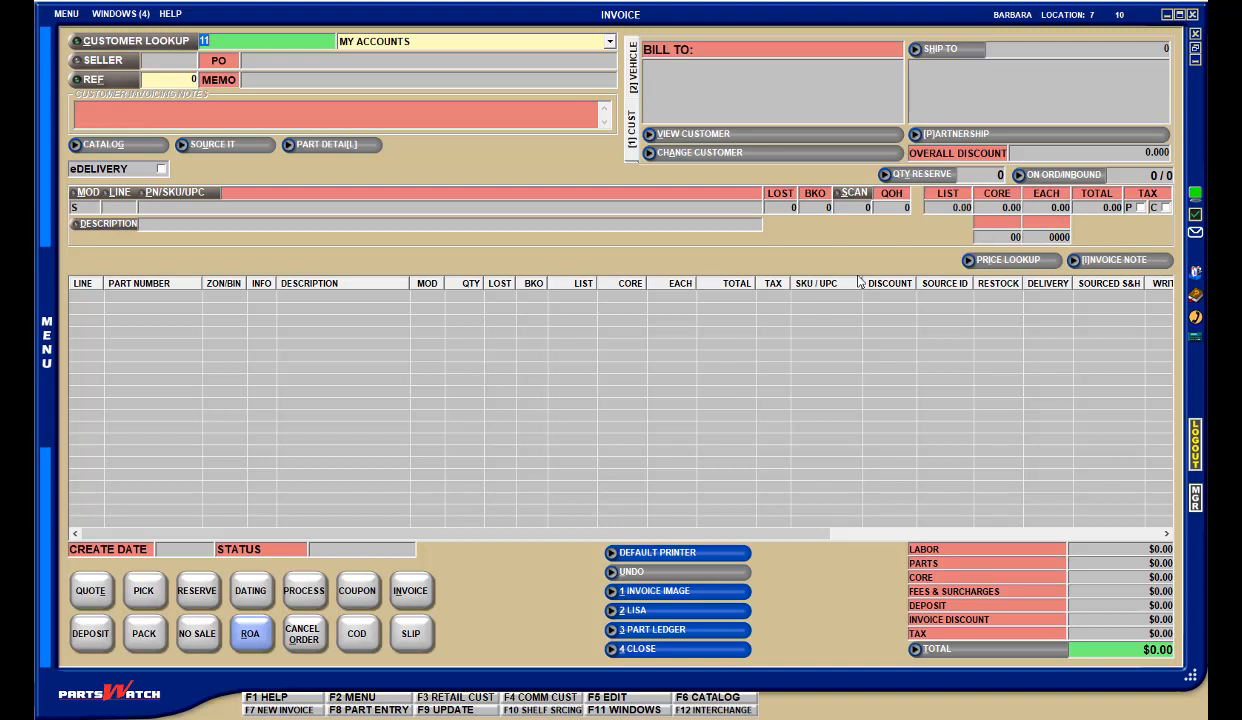
# Step: Start an invoice for the second customer saved under My Accounts, and leave that invoice
pyautogui.press('Tab')
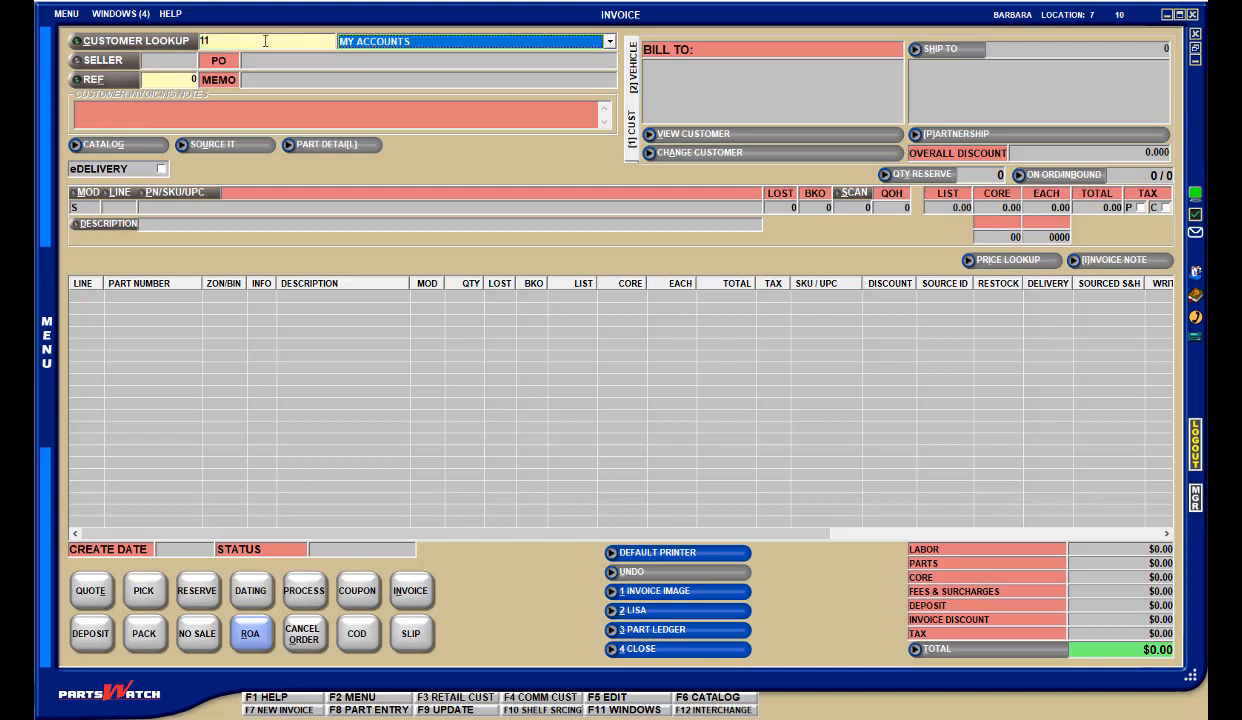
pyautogui.press('Down')
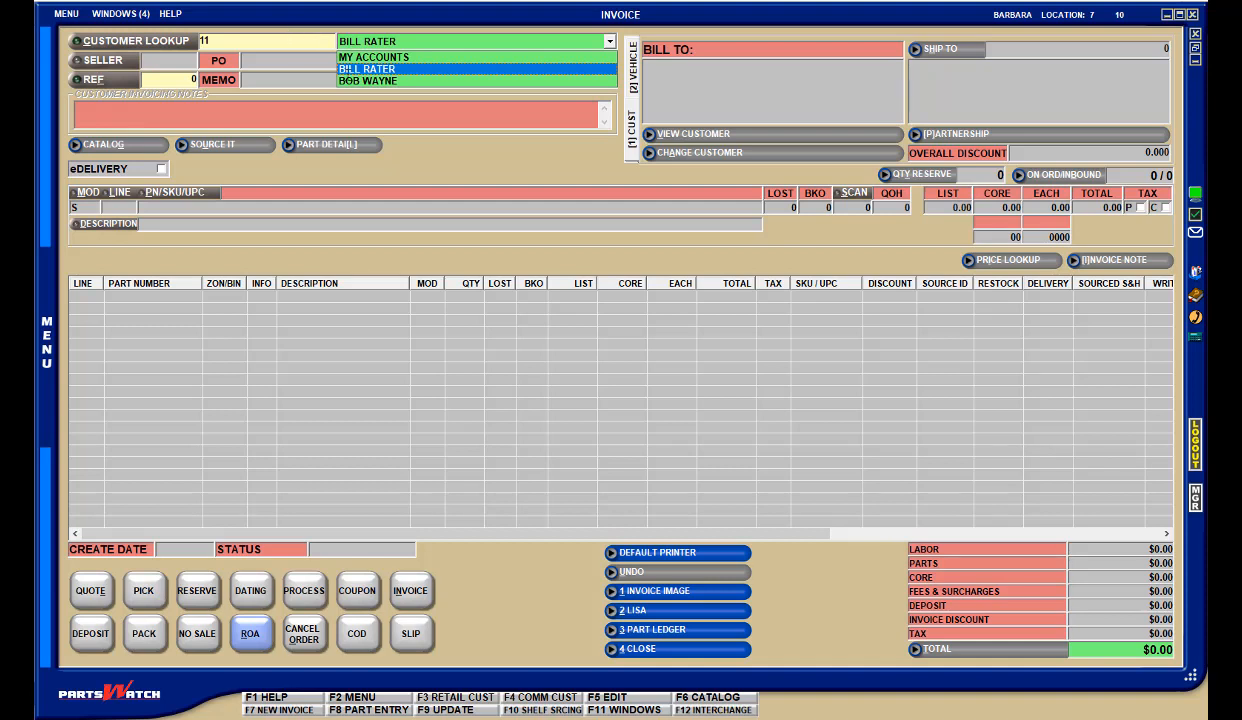
pyautogui.press('Down')
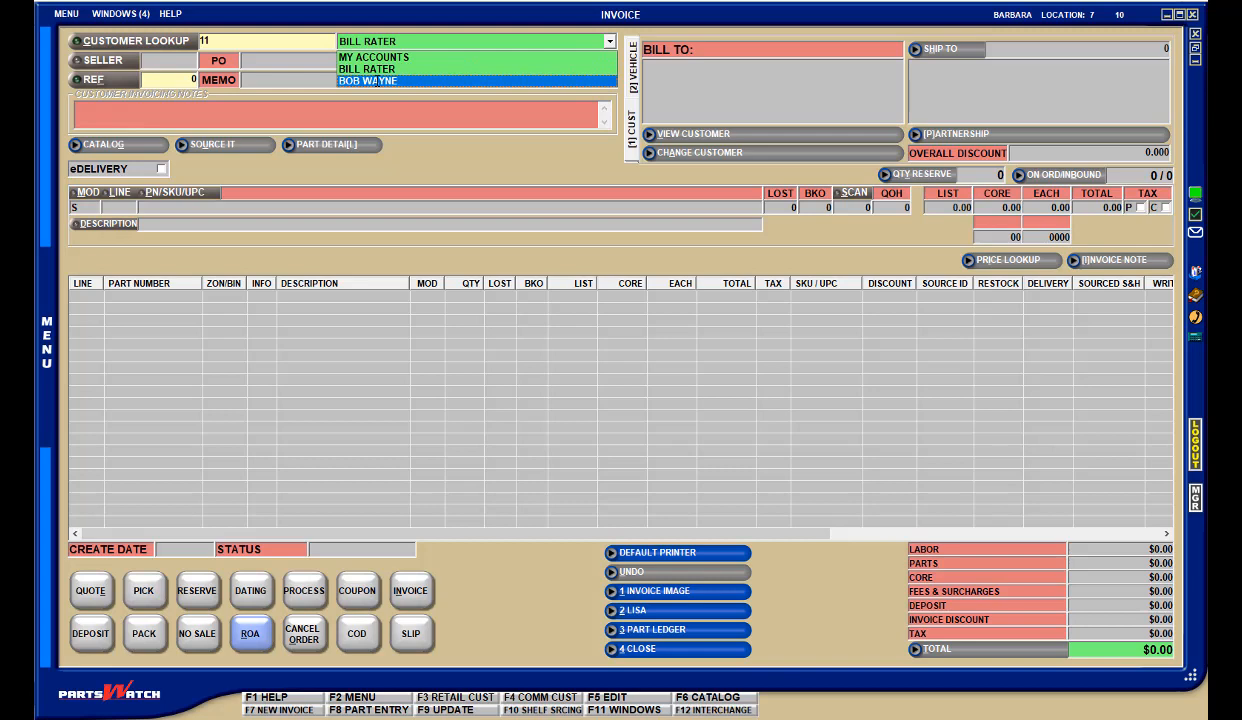
pyautogui.press('Return')
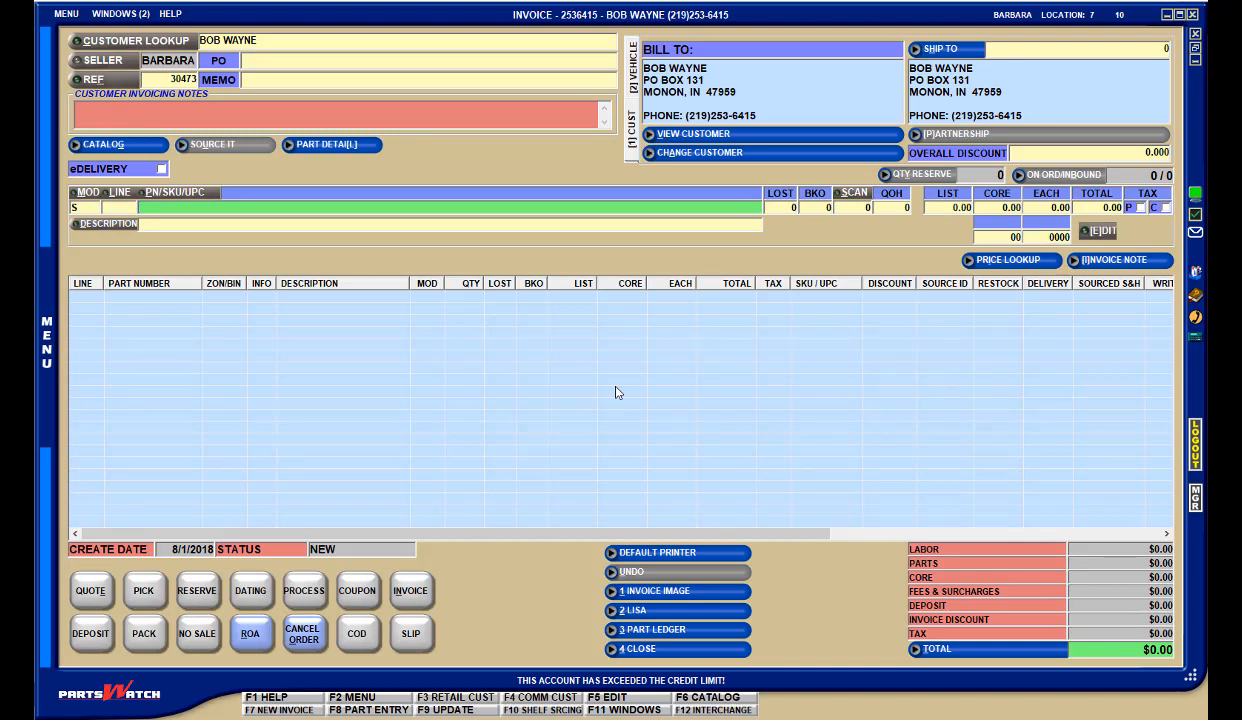
pyautogui.press('Escape')
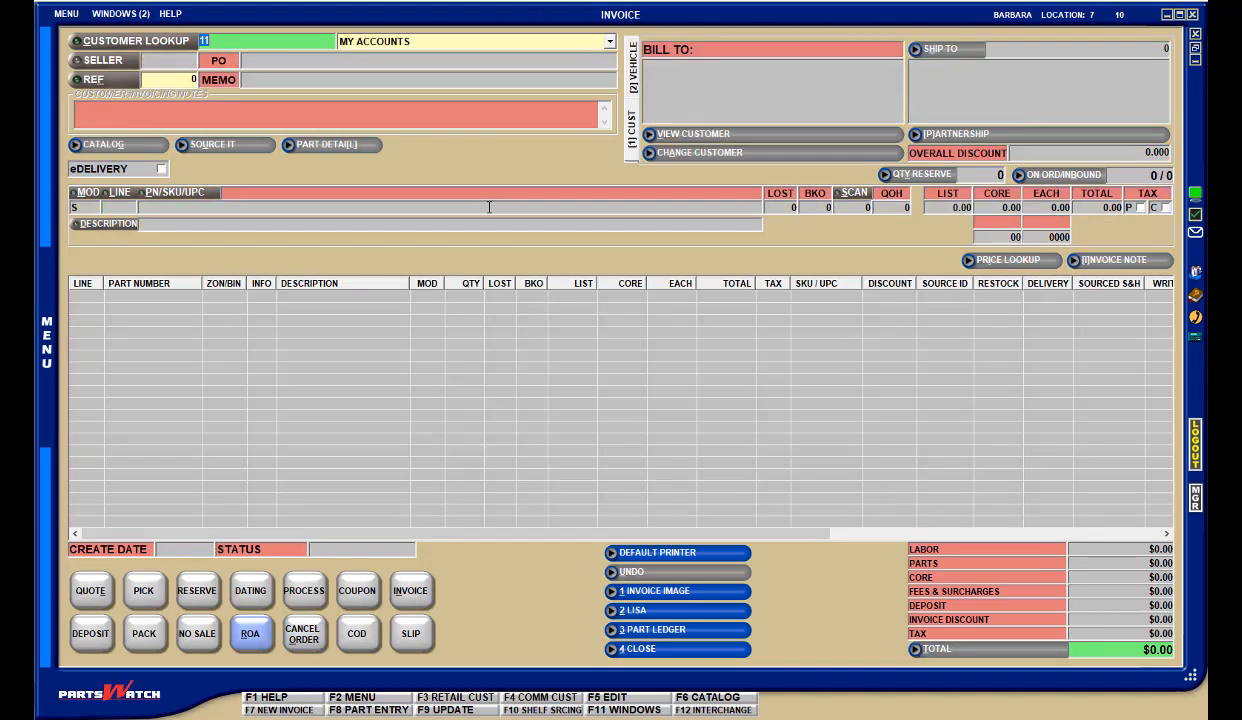
# Step: Choose the first customer saved under My Accounts for the invoice, and return from the catalog to the invoice
pyautogui.click(609, 41)
pyautogui.click(568, 69)
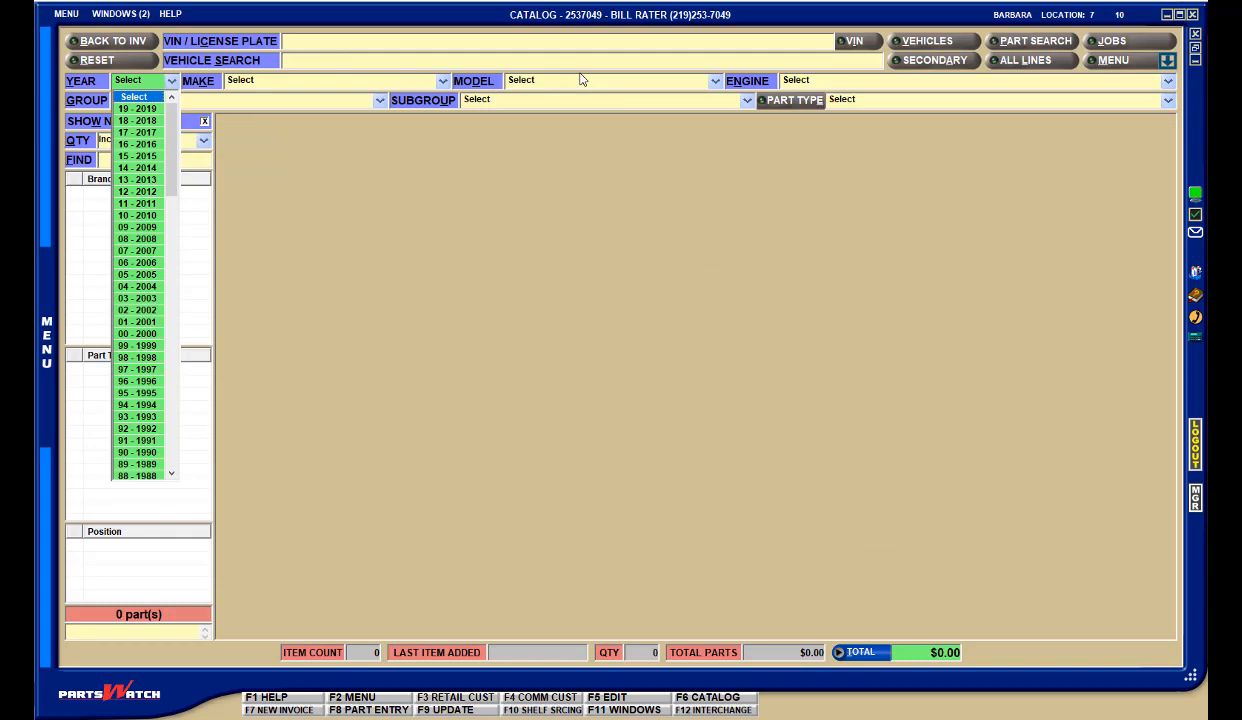
pyautogui.click(107, 42)
pyautogui.click(107, 42)
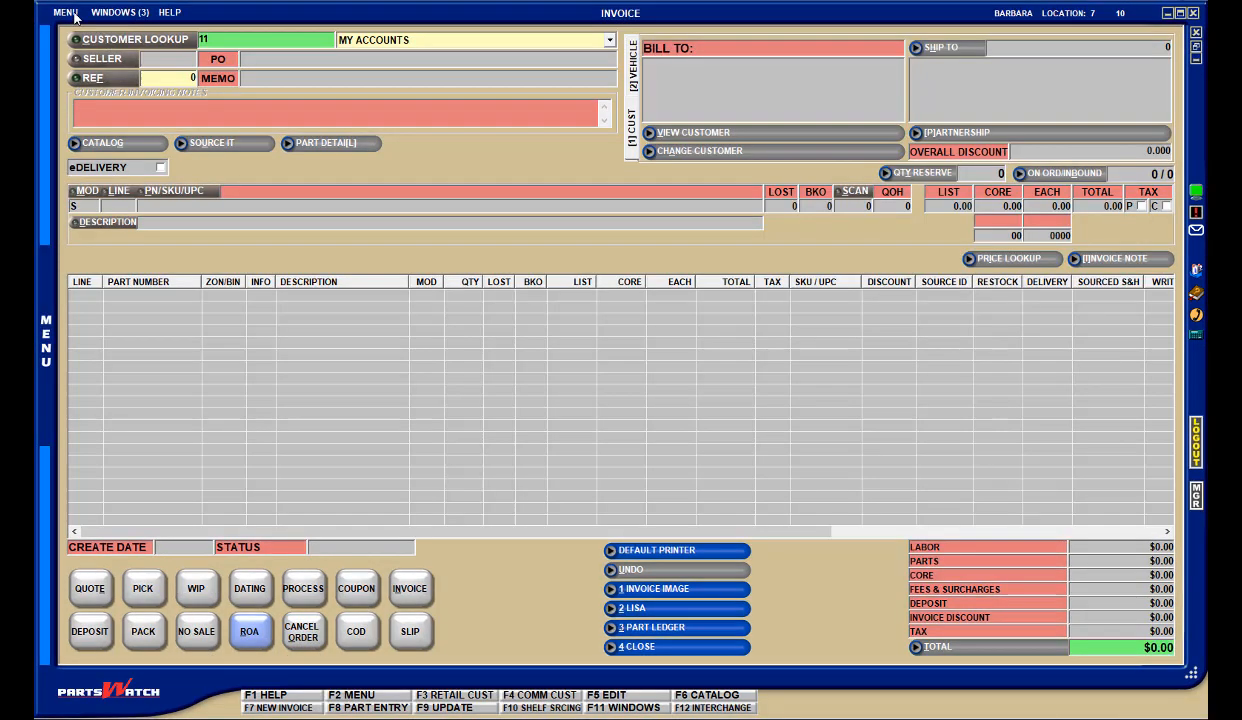
# Step: Open the system-level General Setup
pyautogui.click(72, 14)
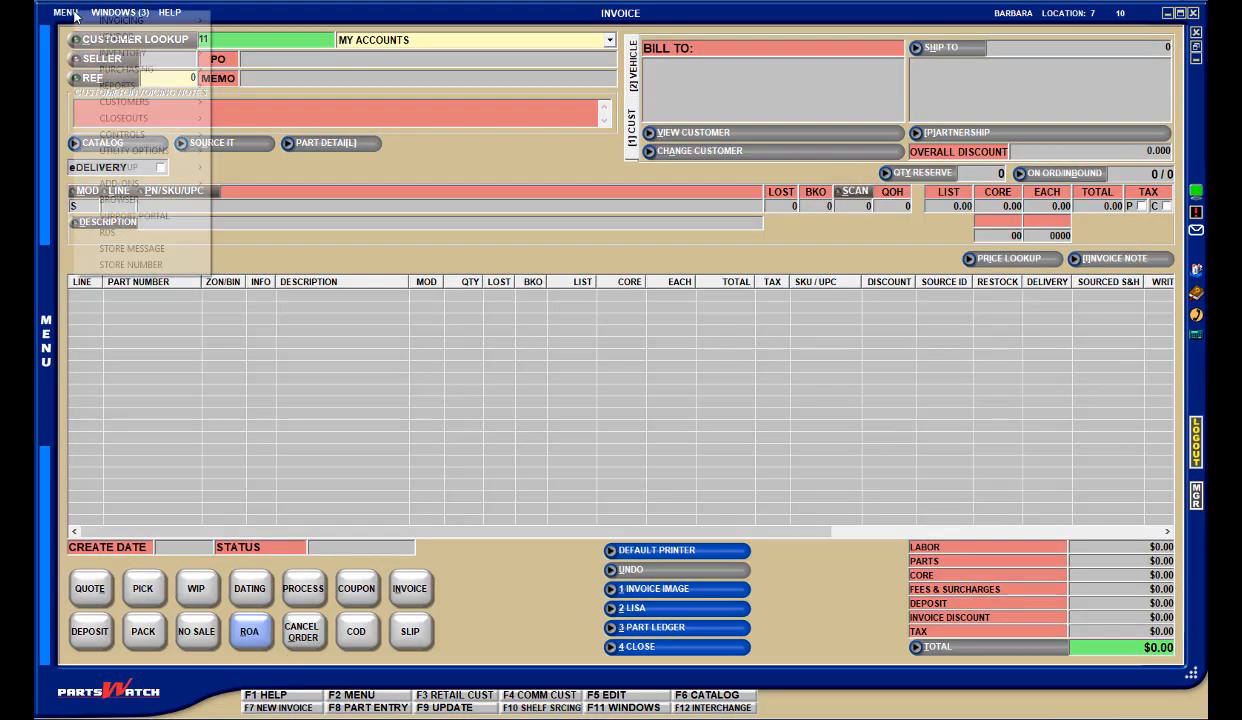
pyautogui.moveTo(140, 136)
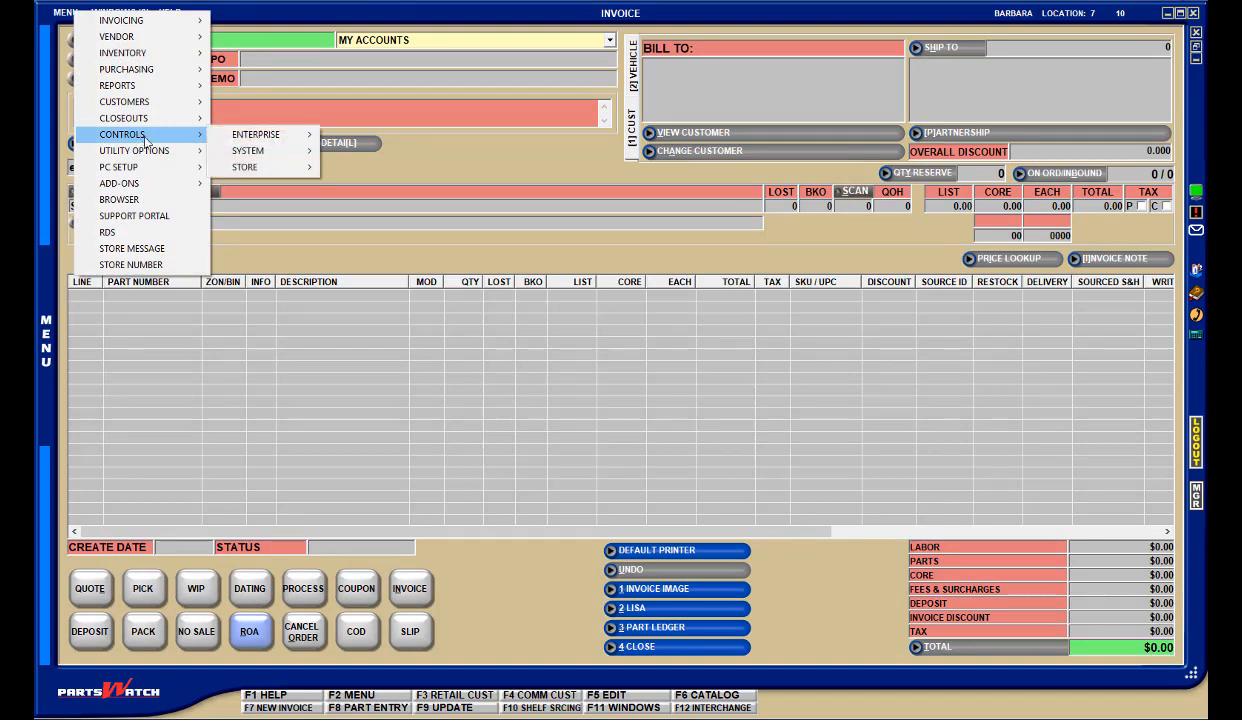
pyautogui.moveTo(250, 150)
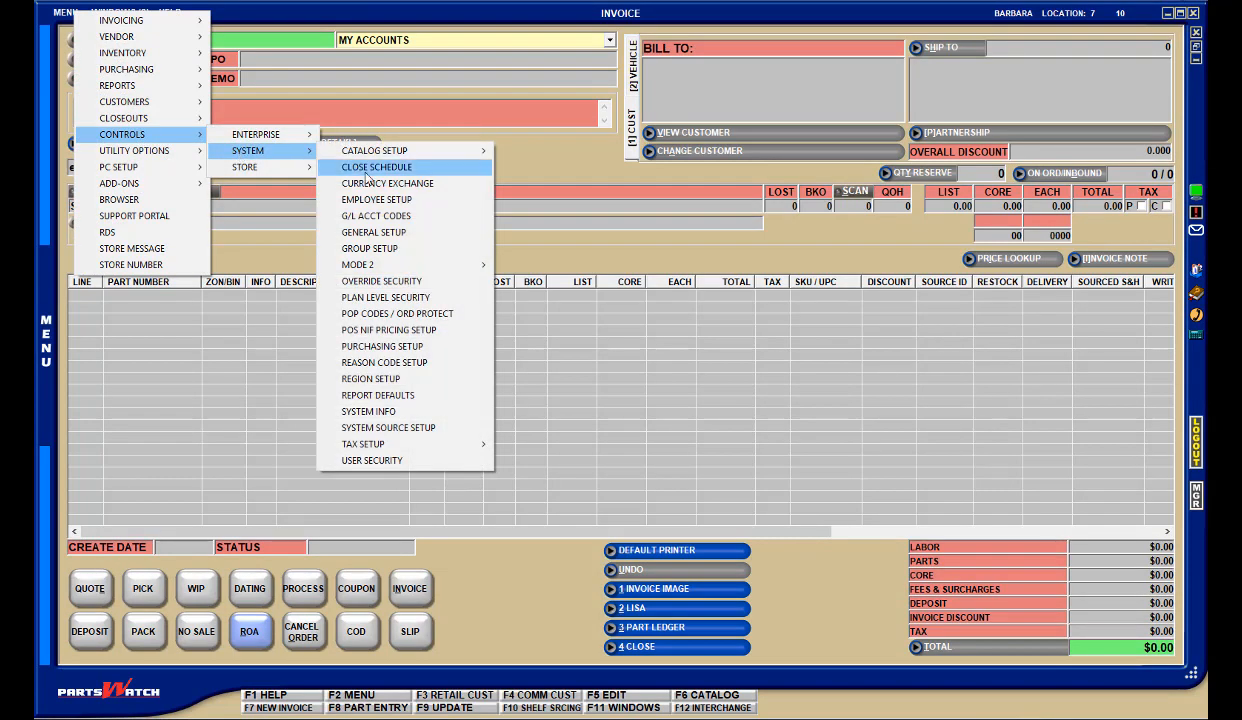
pyautogui.click(386, 234)
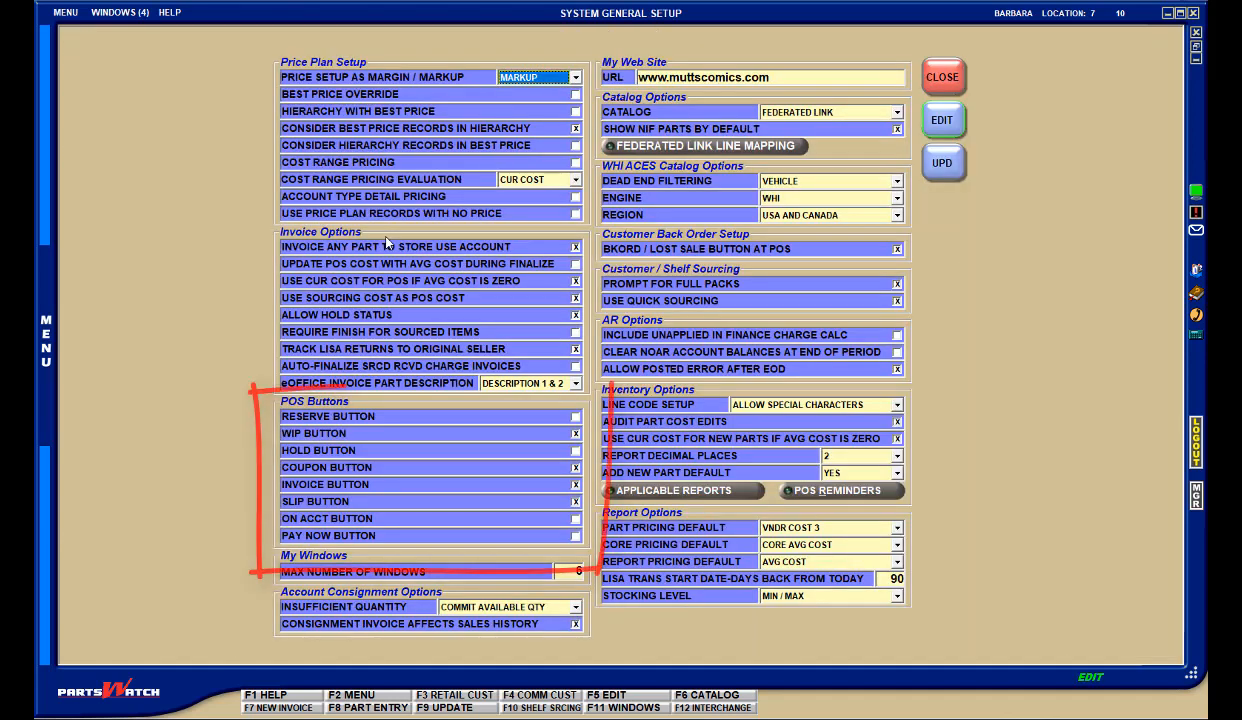
# Step: Turn on the On Acct and Pay Now POS buttons, and try to re-enable the Slip and Invoice buttons
pyautogui.click(574, 500)
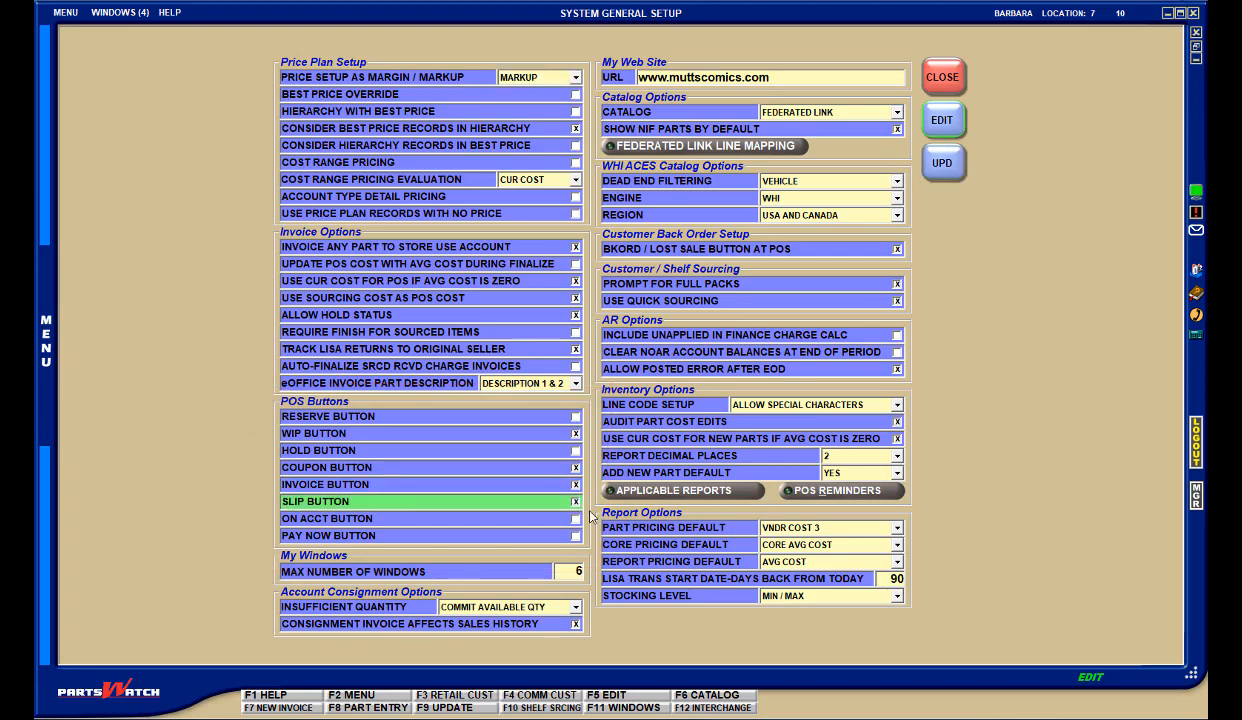
pyautogui.click(576, 518)
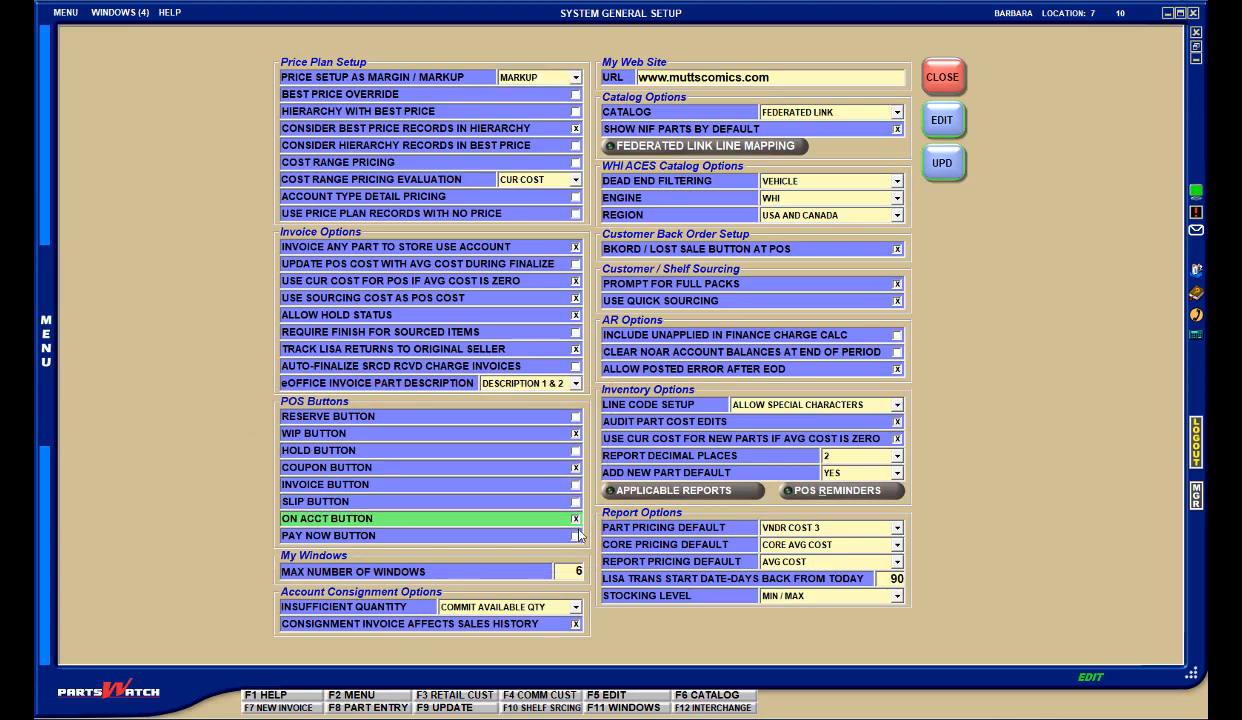
pyautogui.click(576, 537)
pyautogui.click(576, 537)
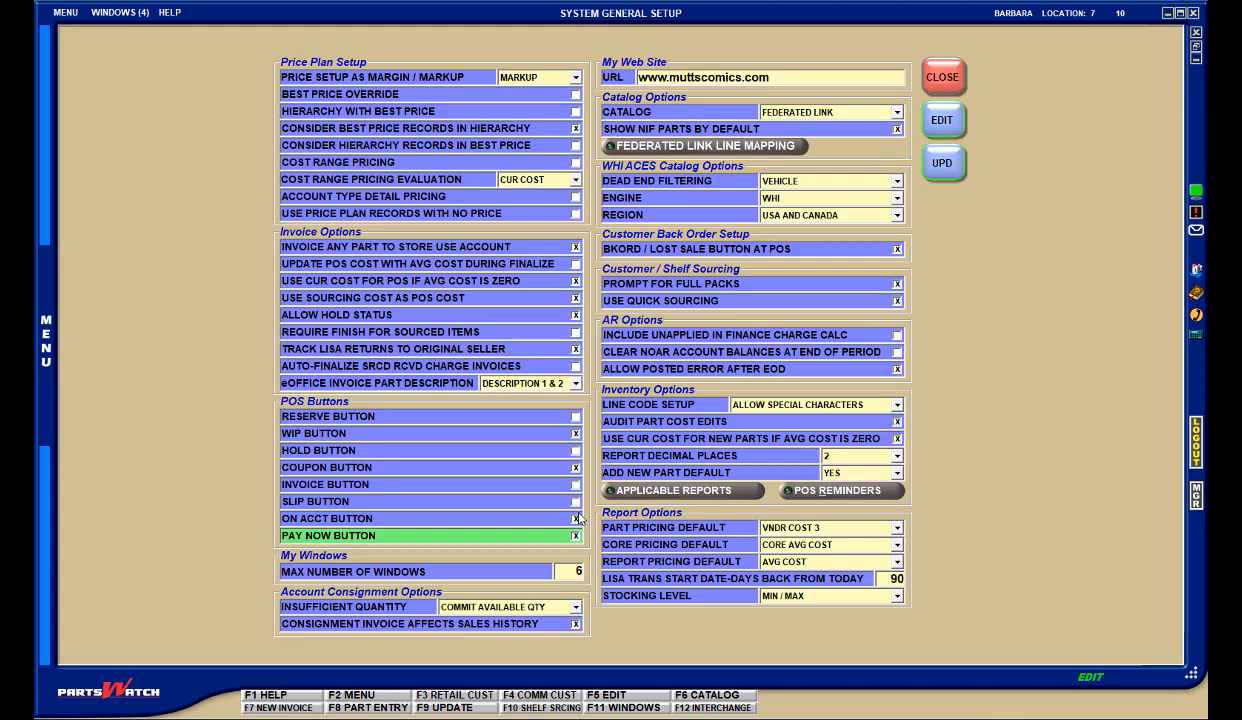
pyautogui.click(576, 501)
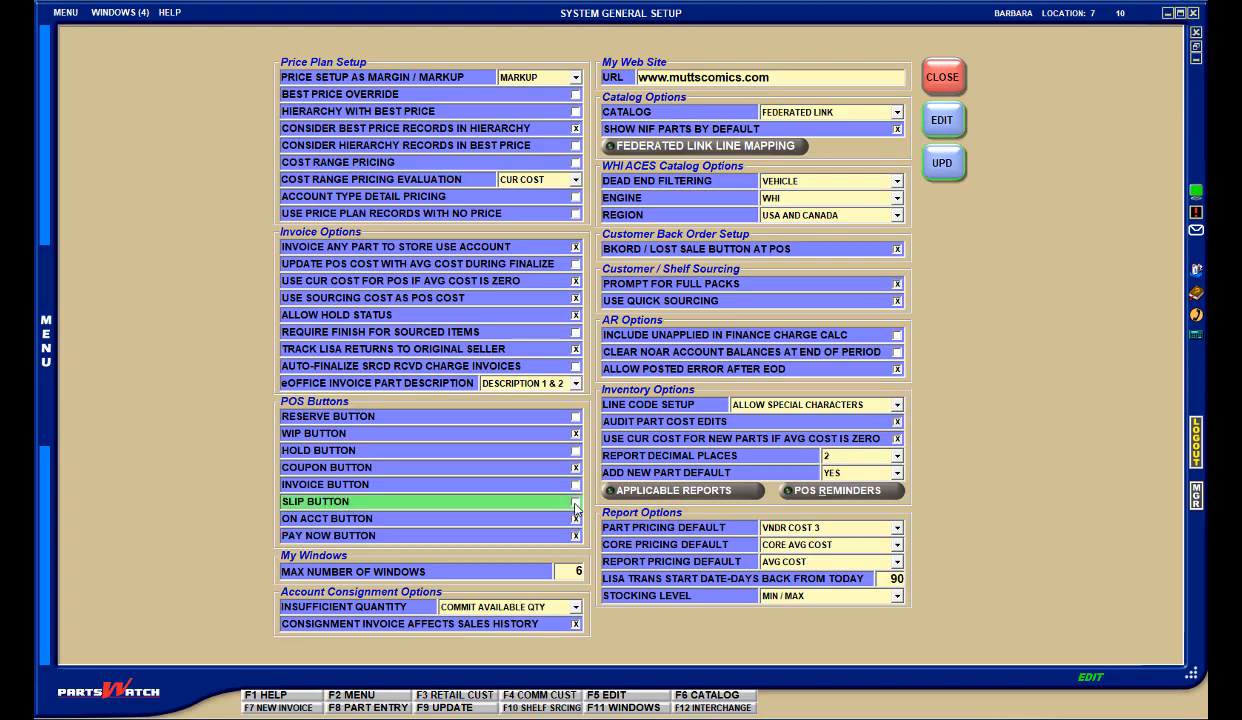
pyautogui.click(576, 485)
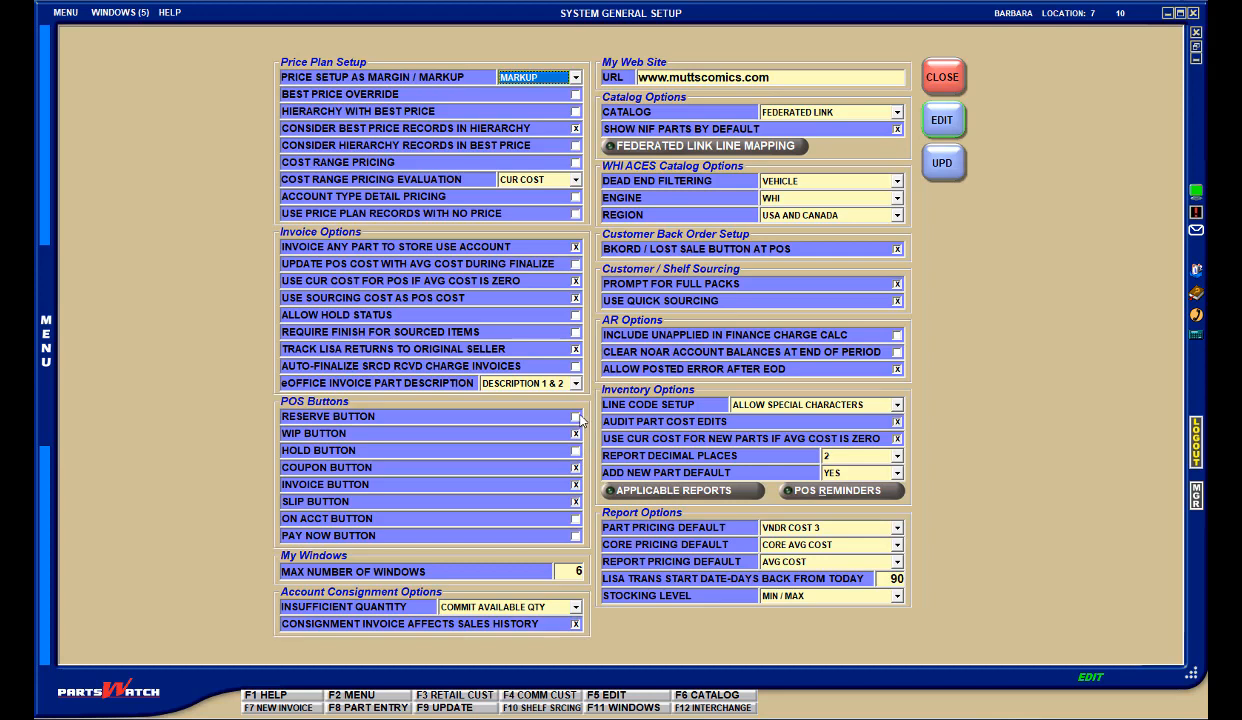
# Step: Enable the Reserve POS button in place of WIP, and switch back to the WIP button
pyautogui.click(575, 419)
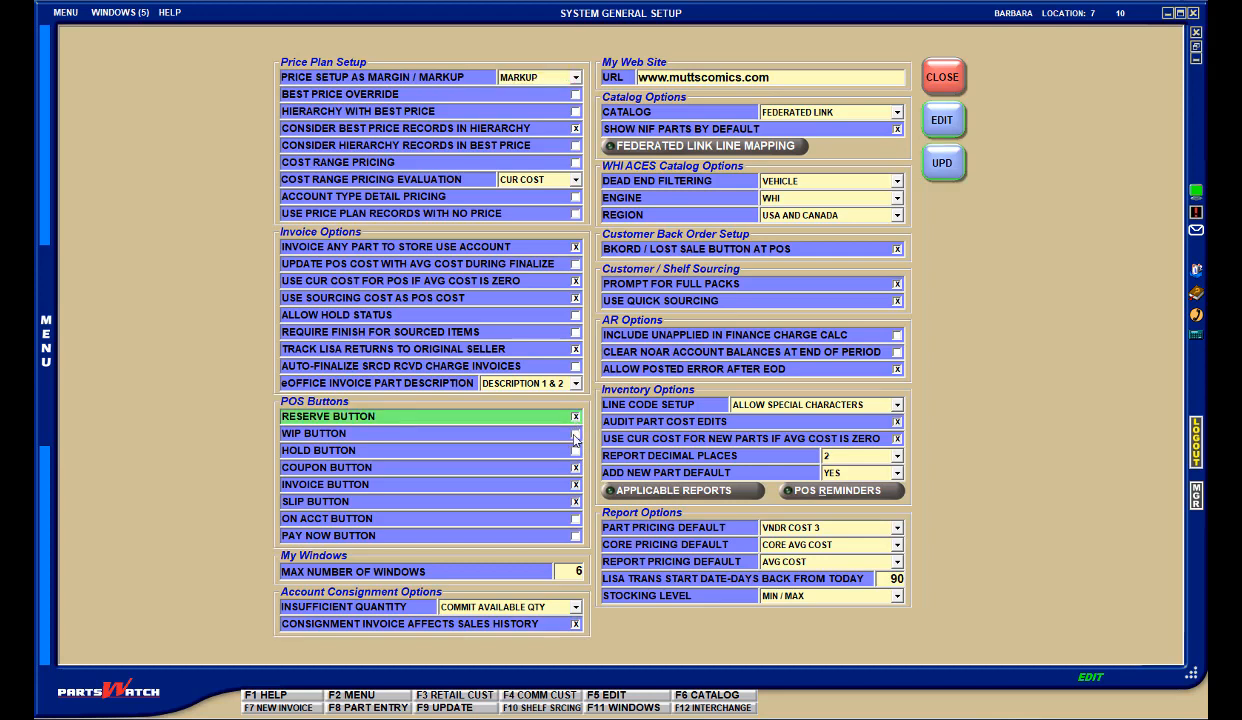
pyautogui.click(575, 433)
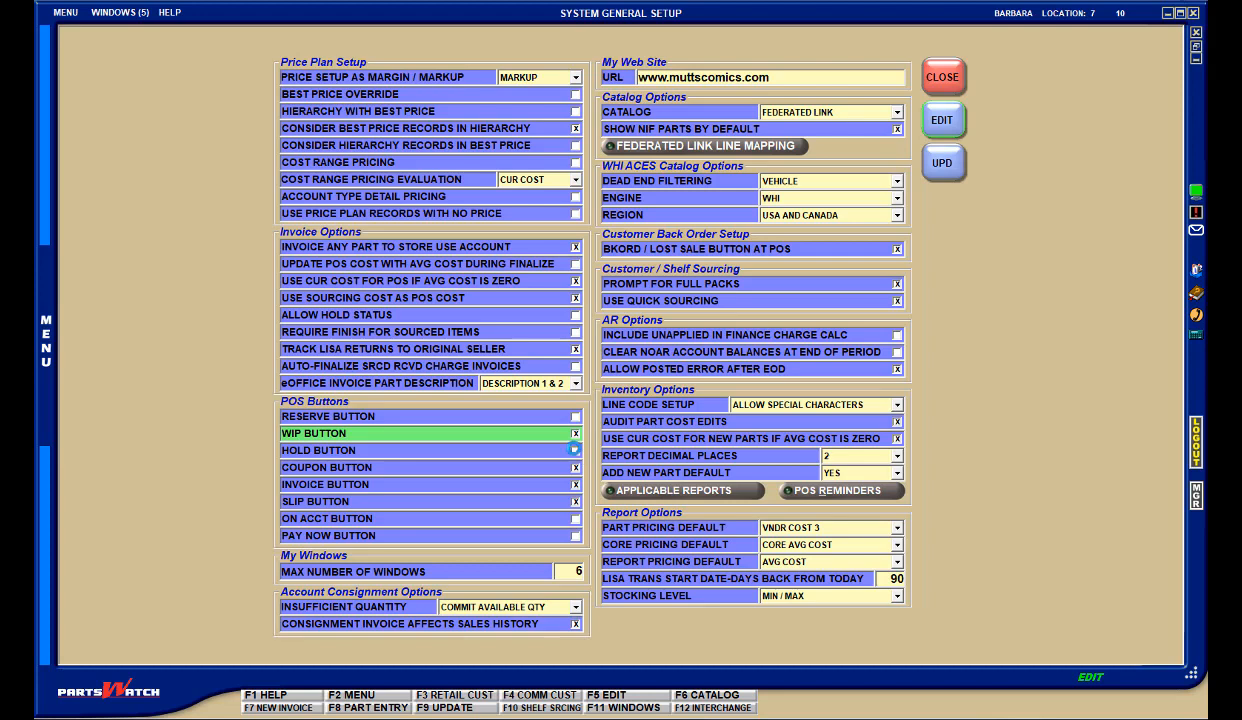
# Step: Enable the Hold POS button, and switch the Coupon POS button off and on again
pyautogui.click(576, 451)
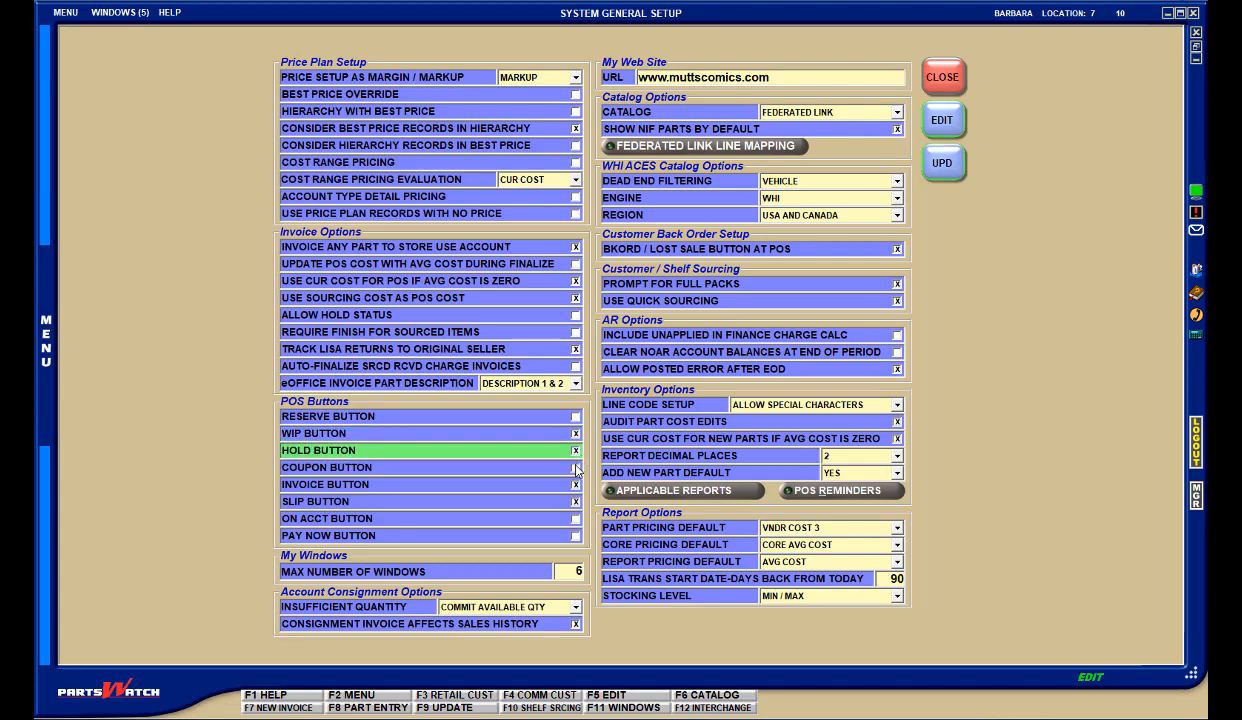
pyautogui.click(576, 467)
pyautogui.click(576, 468)
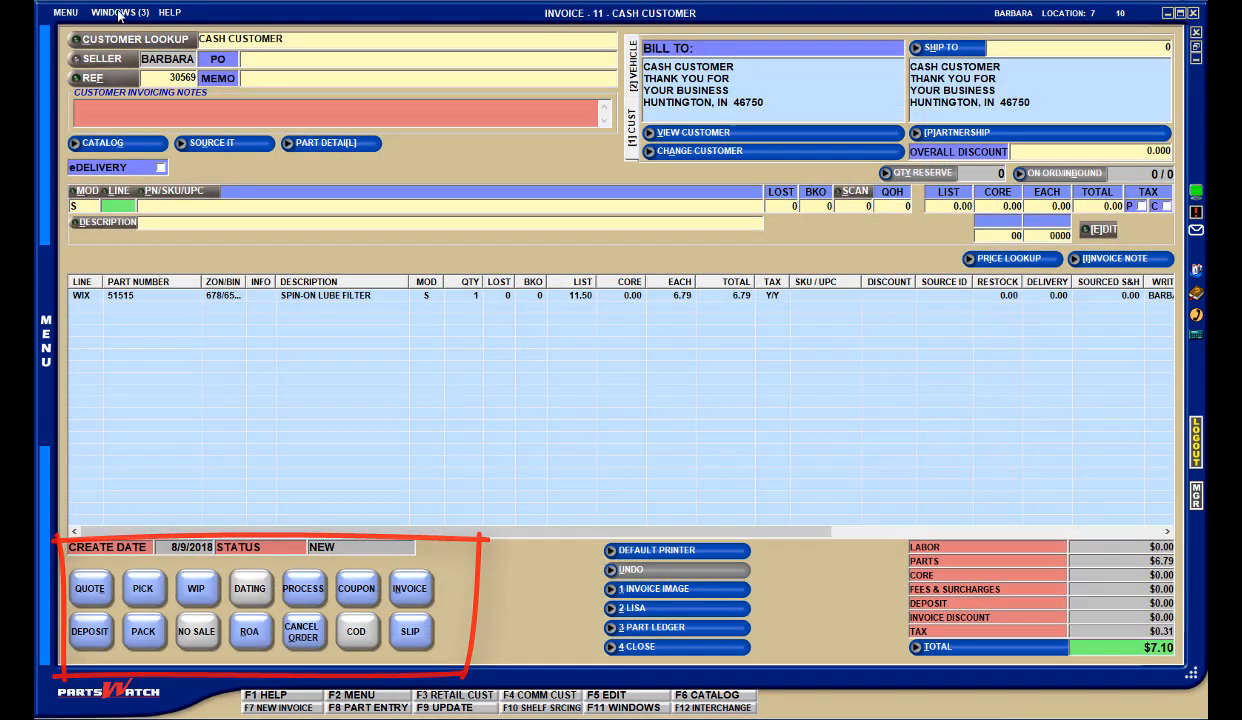
# Step: Return from the invoice to System General Setup and toggle the Coupon and WIP POS buttons
pyautogui.click(118, 13)
pyautogui.click(148, 37)
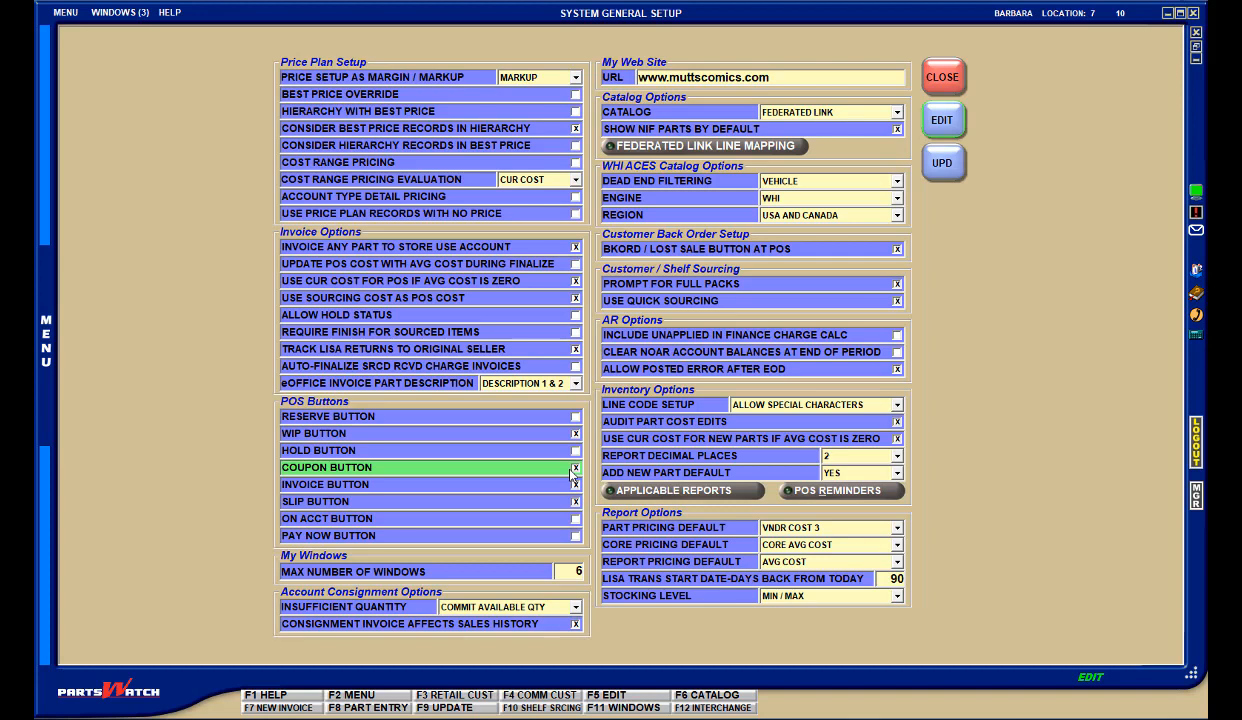
pyautogui.click(574, 467)
pyautogui.click(576, 433)
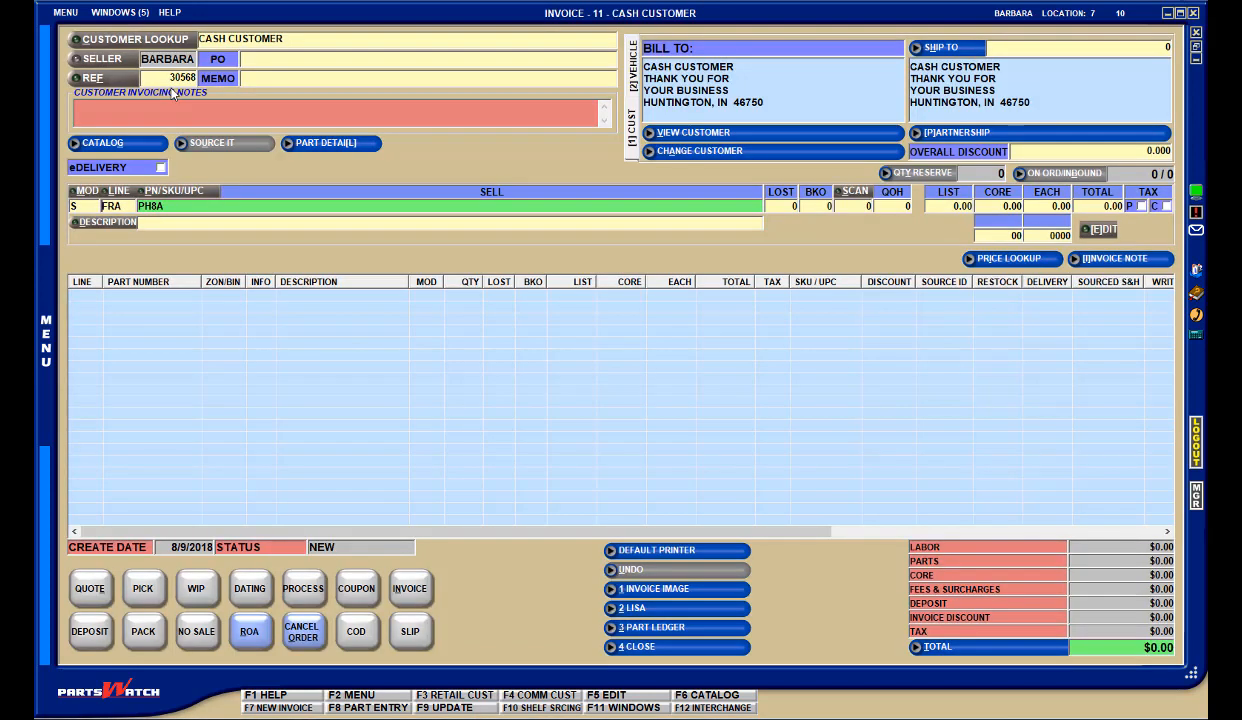
# Step: Add one FRA PH8A lube filter to the cash customer invoice, and try to leave the open invoice
pyautogui.press('Return')
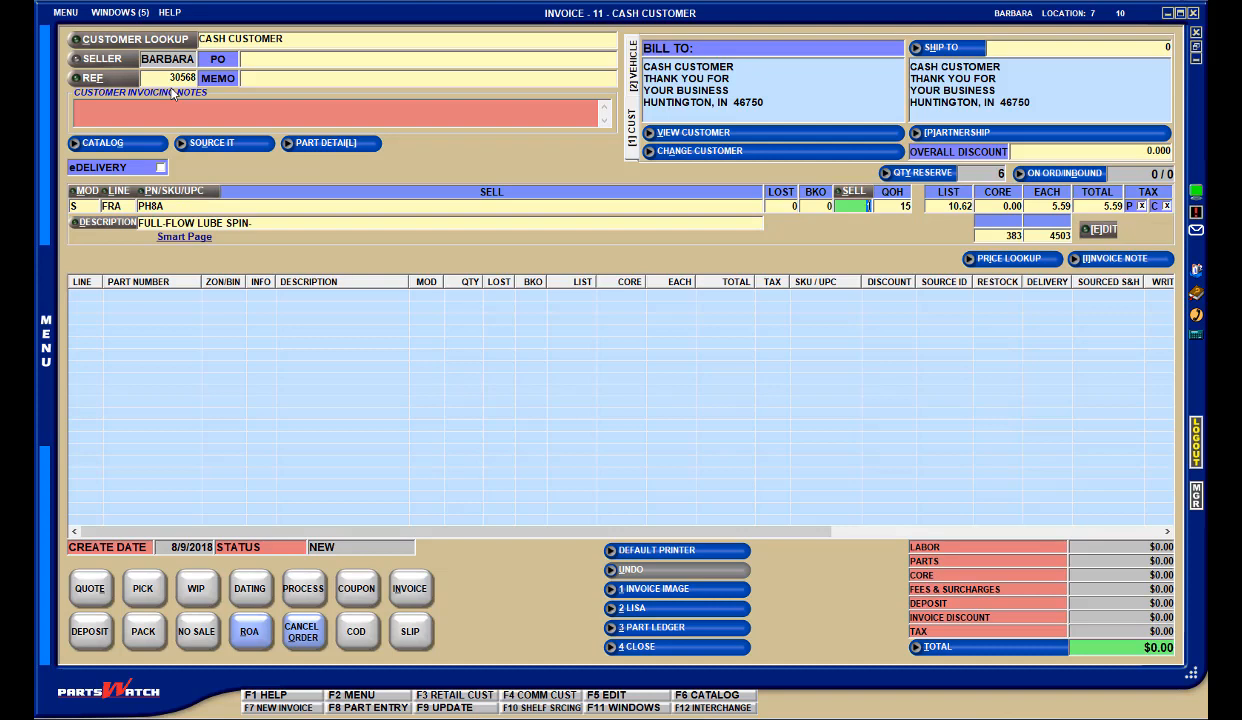
pyautogui.press('Return')
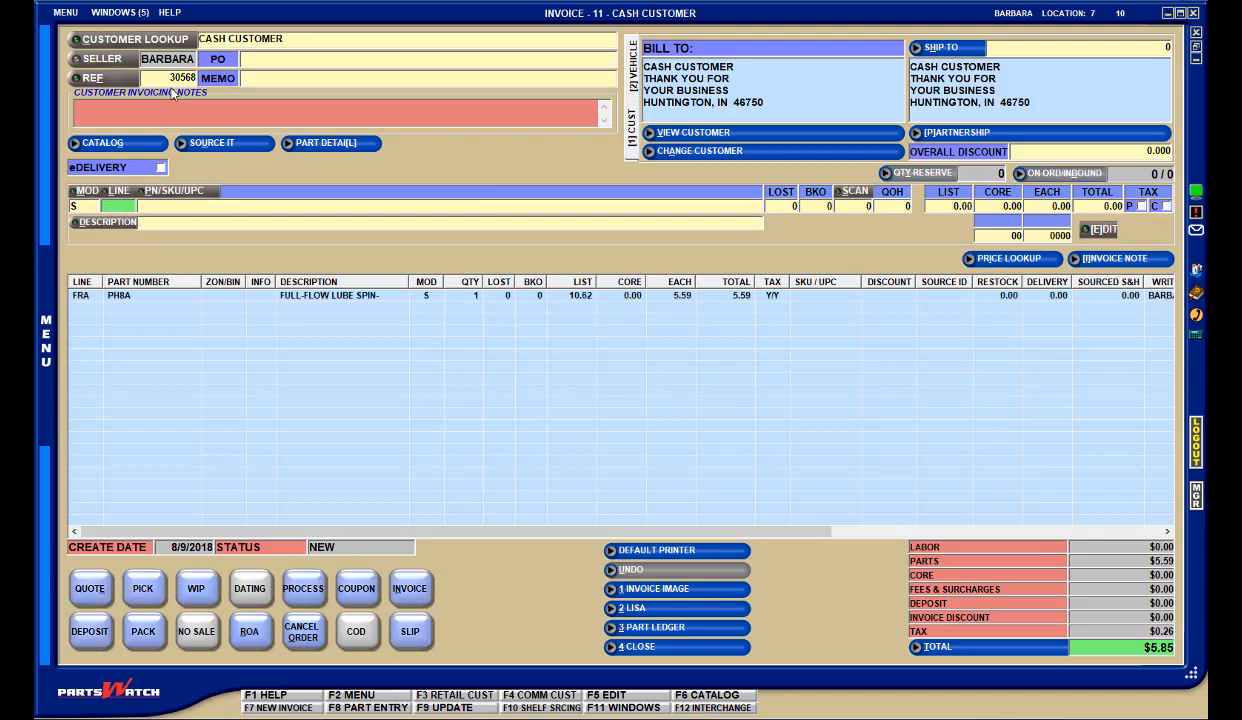
pyautogui.press('Escape')
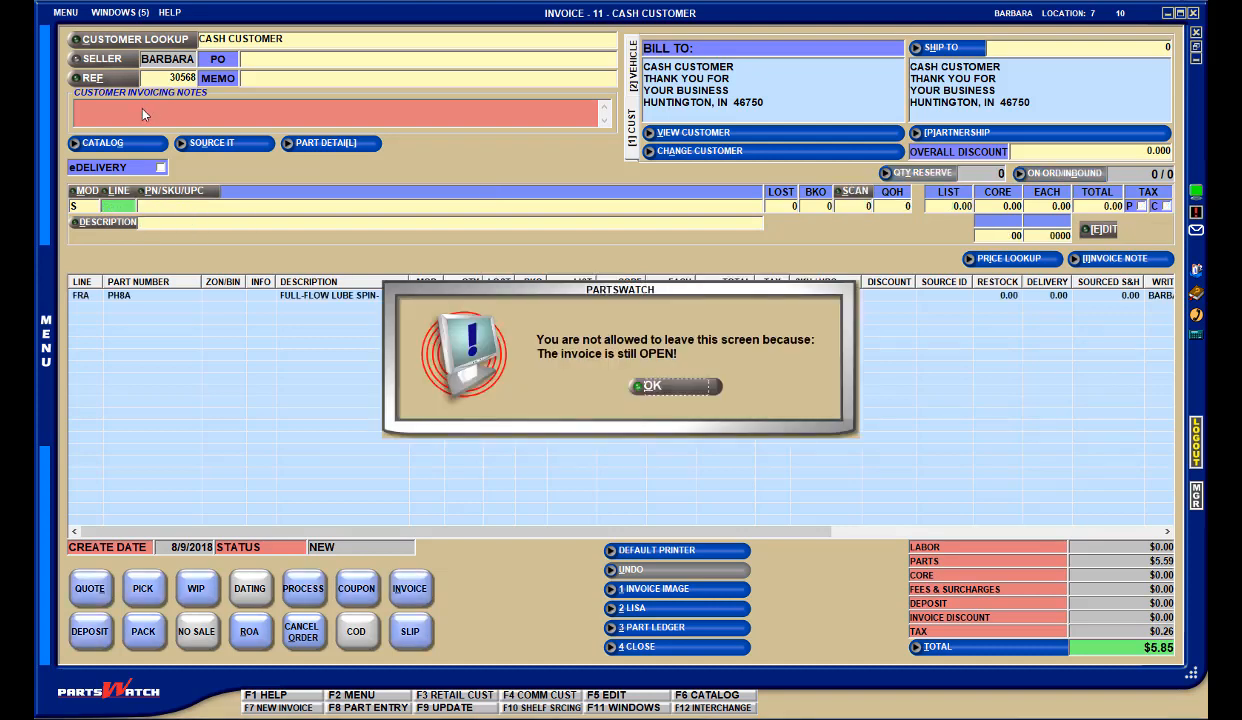
pyautogui.click(679, 388)
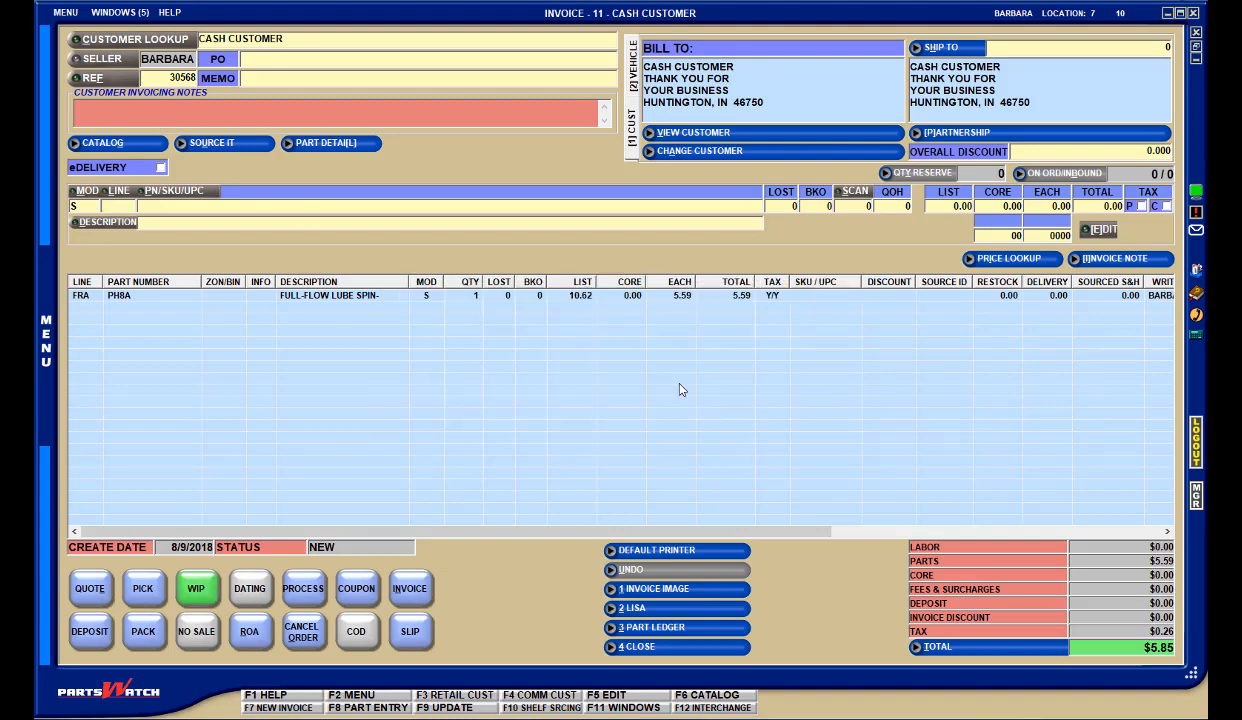
# Step: Switch to System General Setup and turn on the Require Finish for Sourced Items invoice option
pyautogui.click(111, 13)
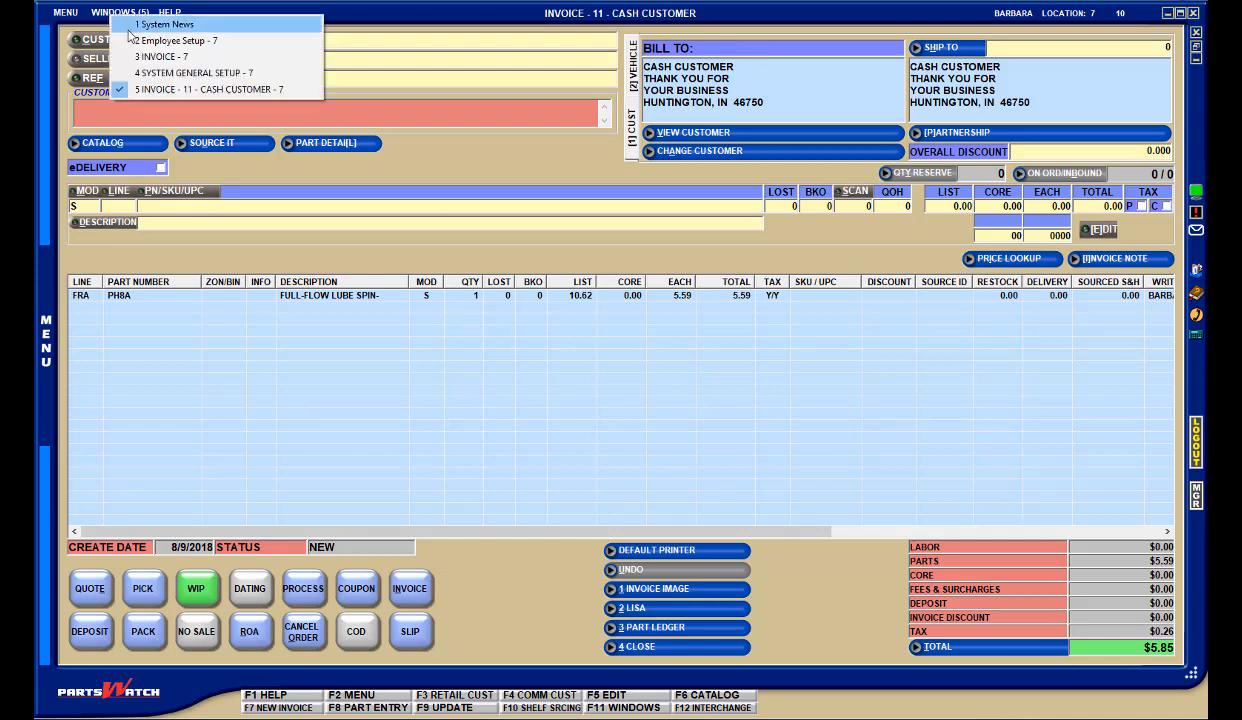
pyautogui.click(165, 73)
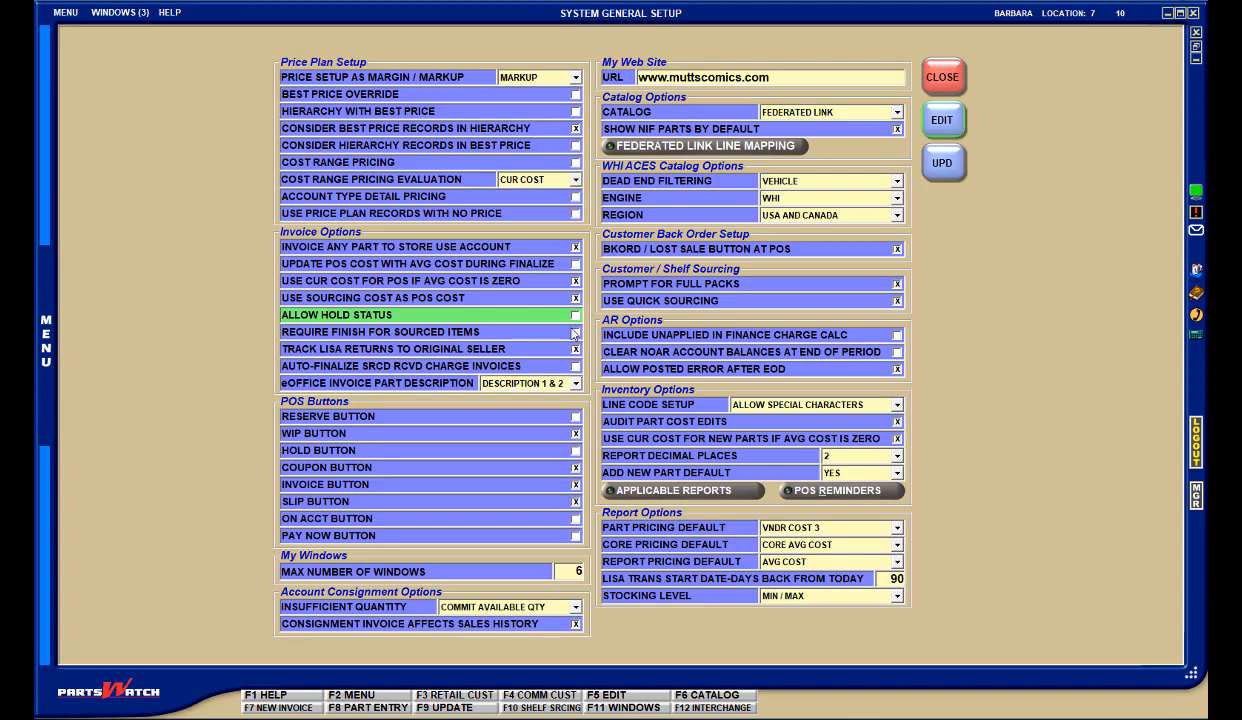
pyautogui.click(575, 333)
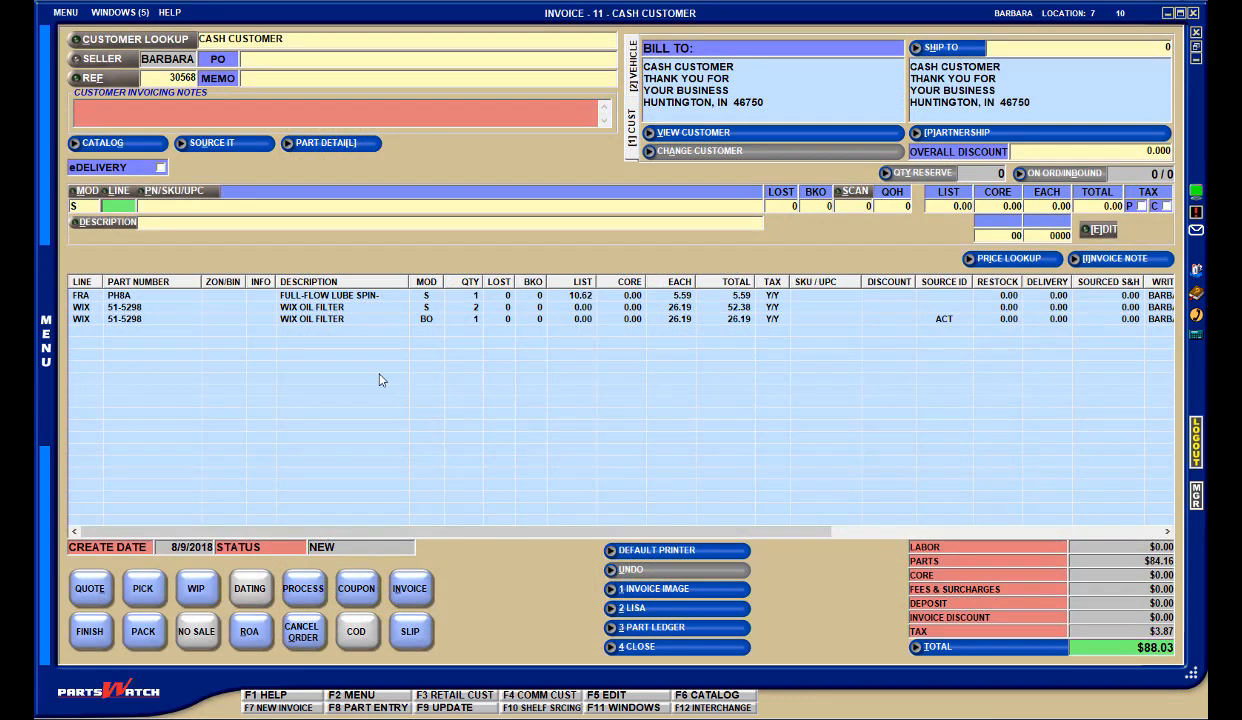
# Step: Open the buyout line for the WIX 51-5298 oil filter on the invoice
pyautogui.doubleClick(339, 322)
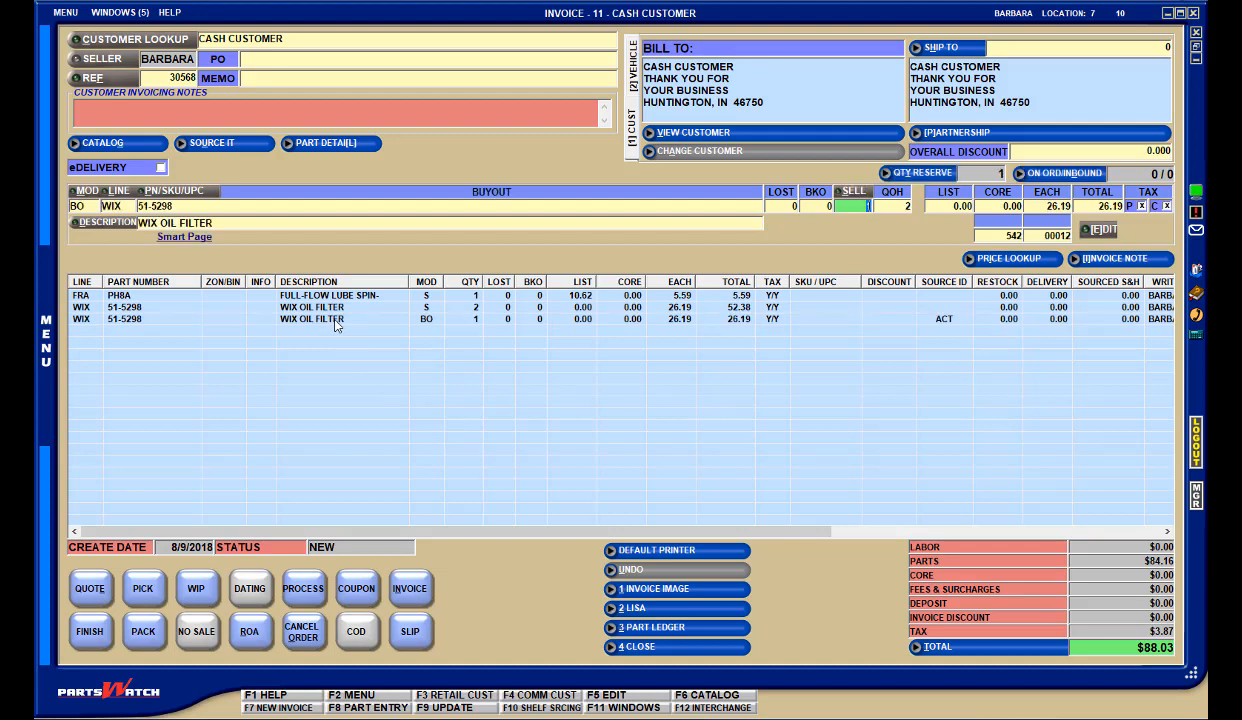
pyautogui.hotkey('alt', 'r')
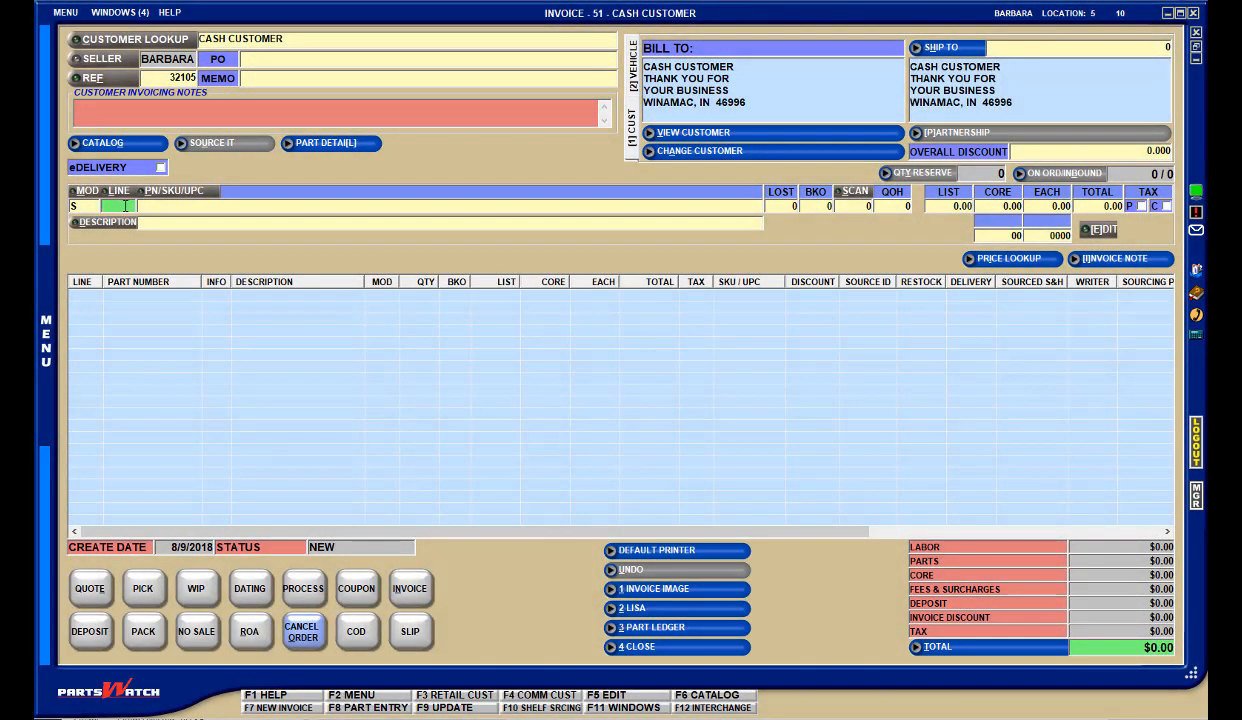
# Step: Enter line code WVR on the new cash customer invoice and choose part GNAD1071 from the part lookup
pyautogui.write('WVR')
pyautogui.press('Return')
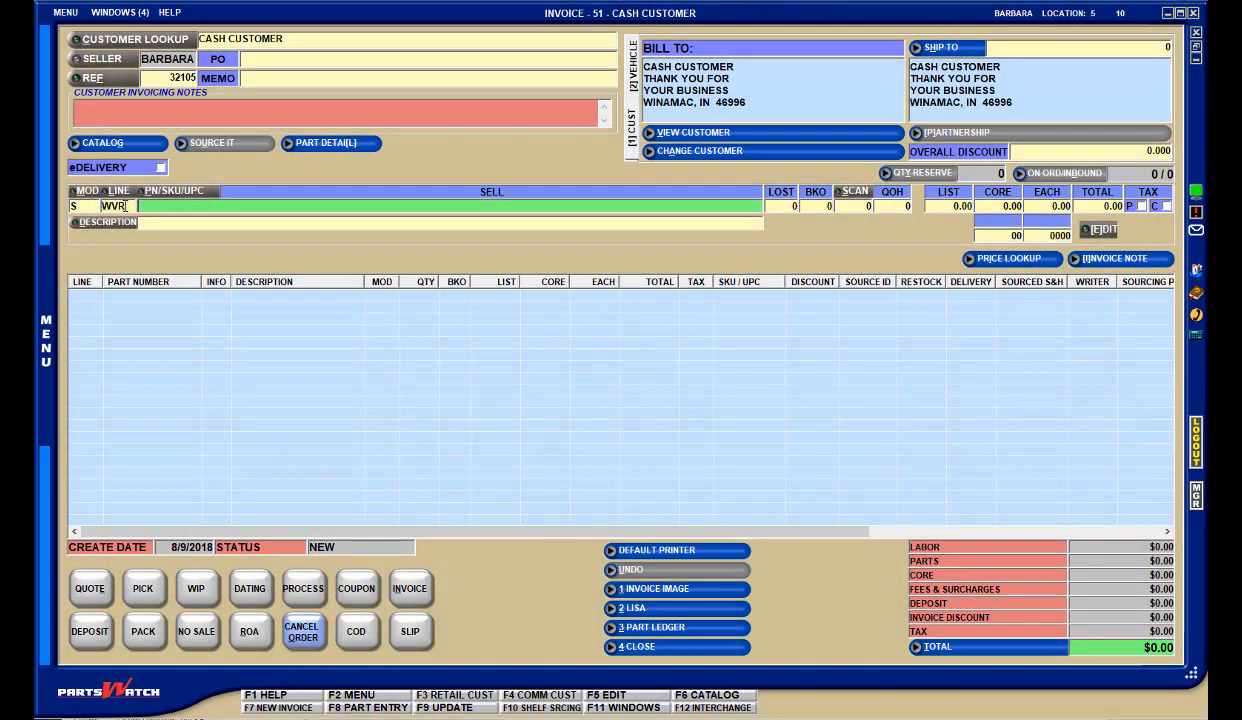
pyautogui.click(184, 193)
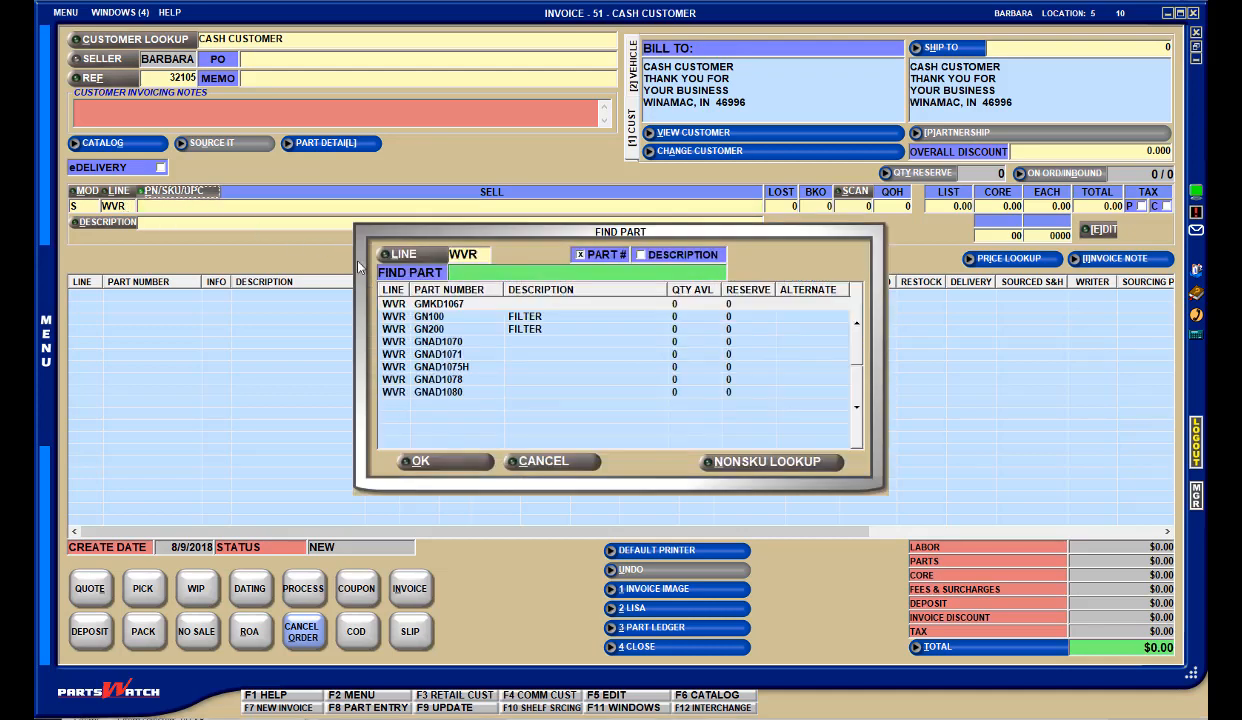
pyautogui.doubleClick(453, 354)
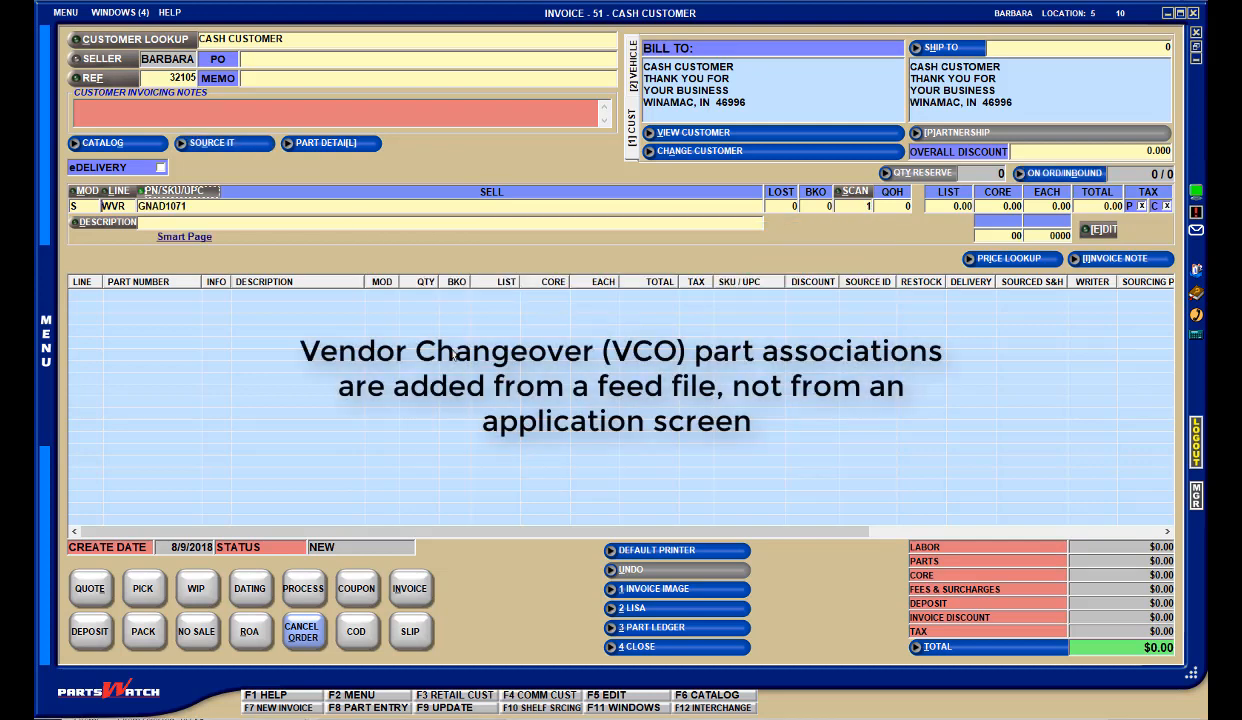